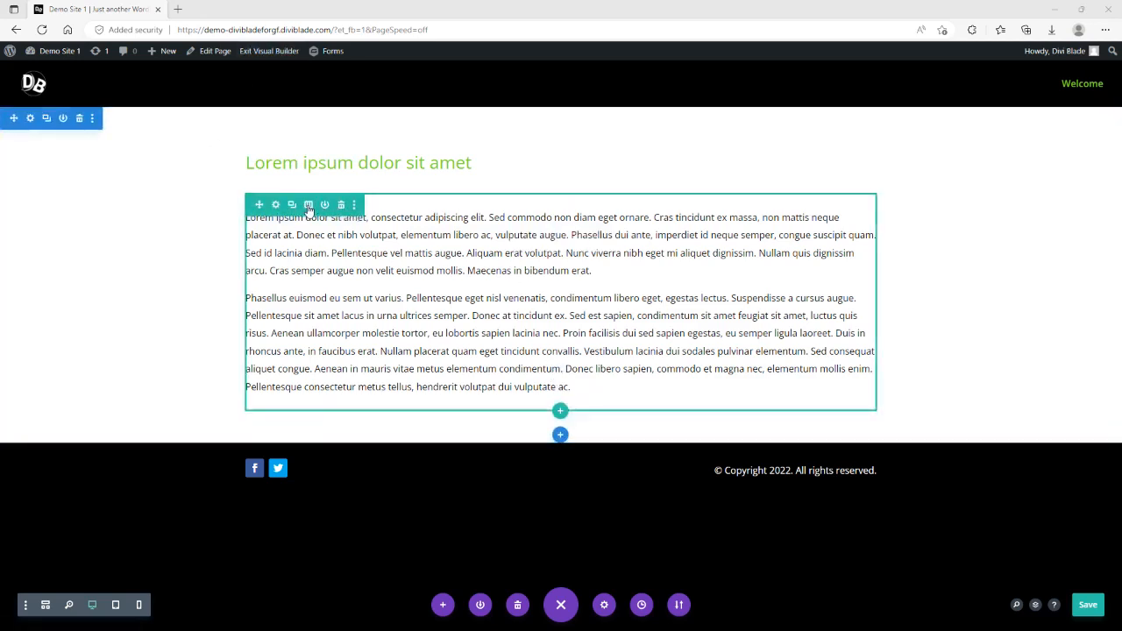
# Change the text row to two equal columns and insert a Divi Blade for Gravity Forms module in the empty column
pyautogui.click(307, 204)
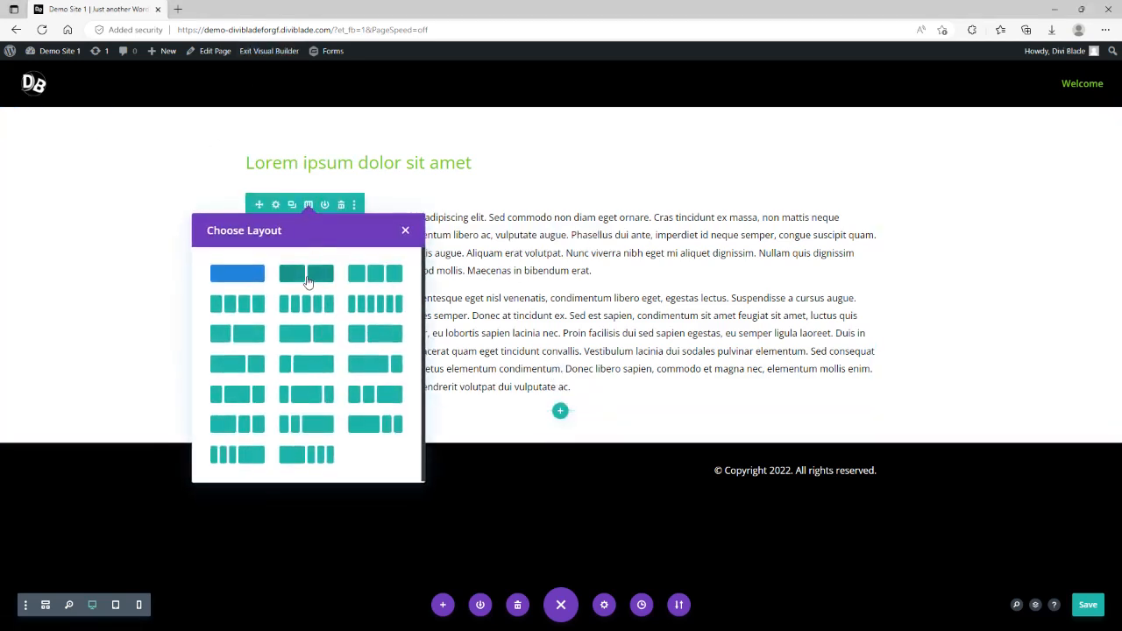
pyautogui.click(307, 279)
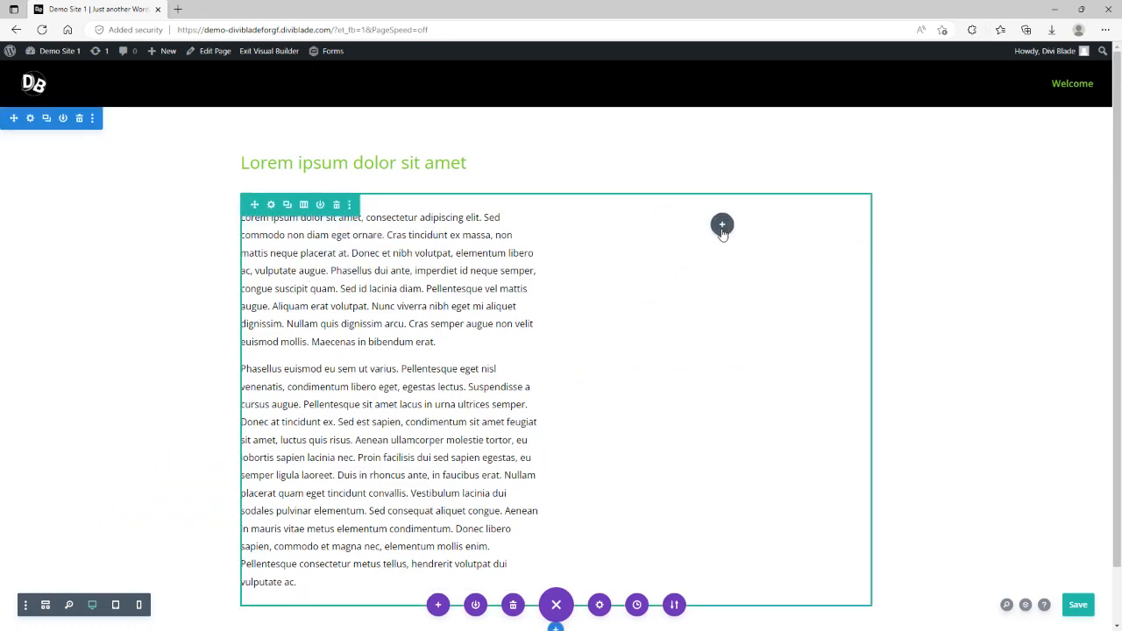
pyautogui.click(724, 229)
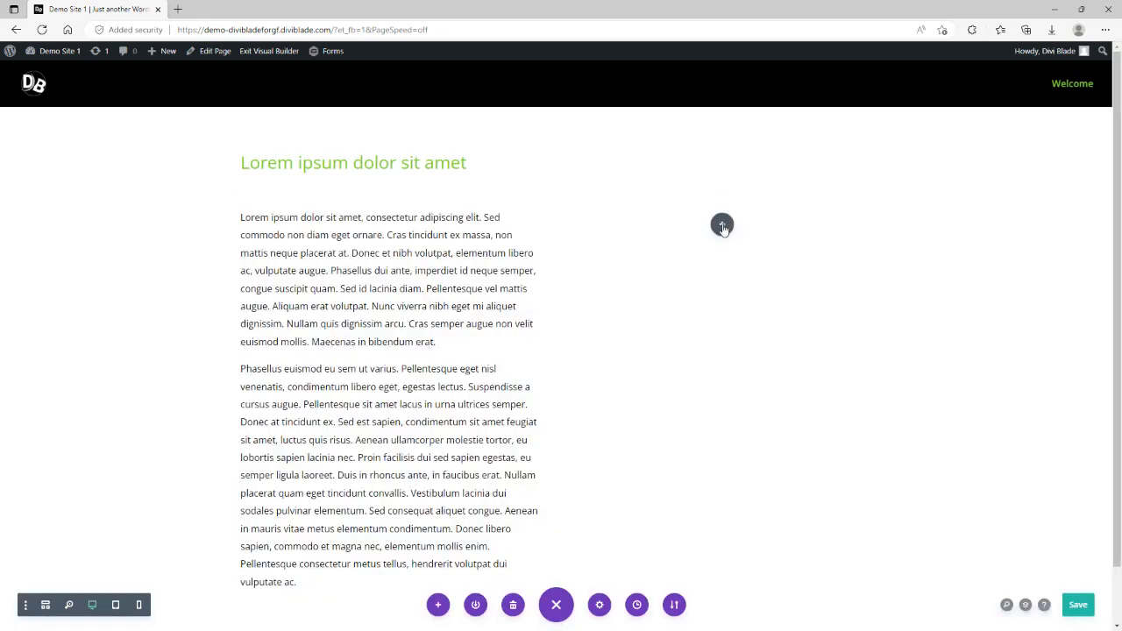
pyautogui.click(723, 224)
pyautogui.write('gf')
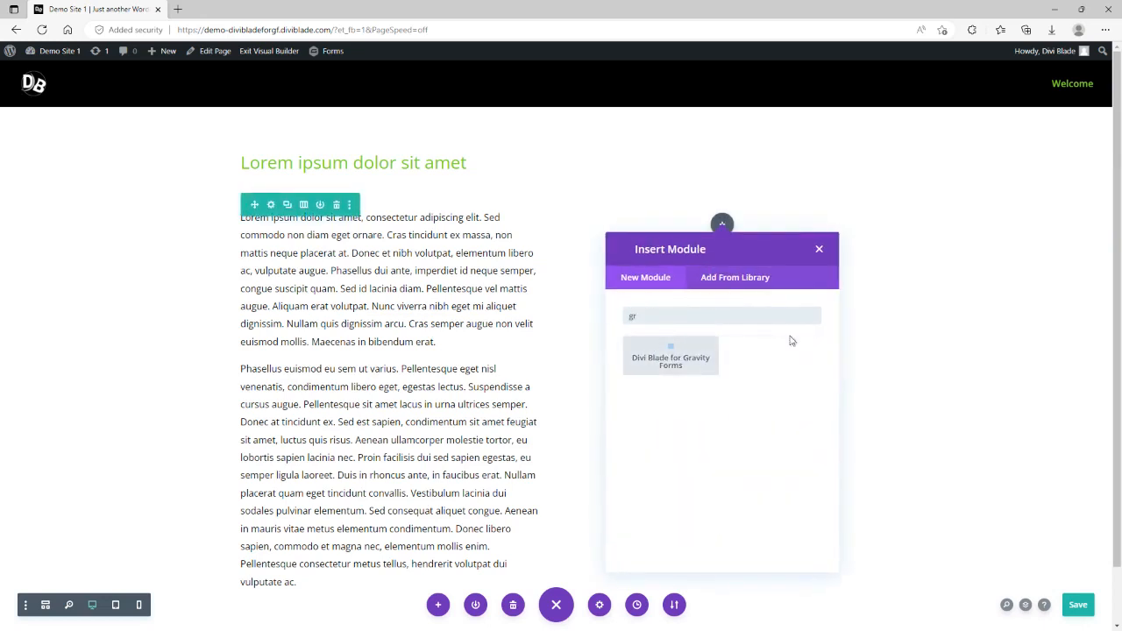
pyautogui.click(673, 368)
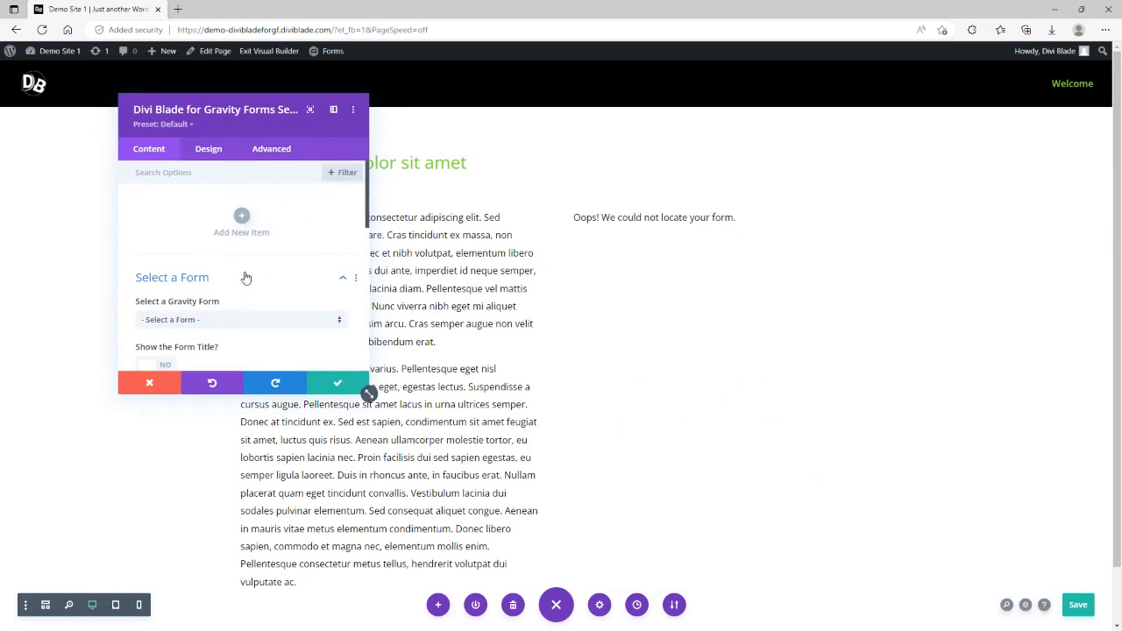
# Choose Demo Form 1 (1) as the Gravity Form displayed by the module
pyautogui.scroll(-1, 243, 279)
pyautogui.scroll(-1, 225, 288)
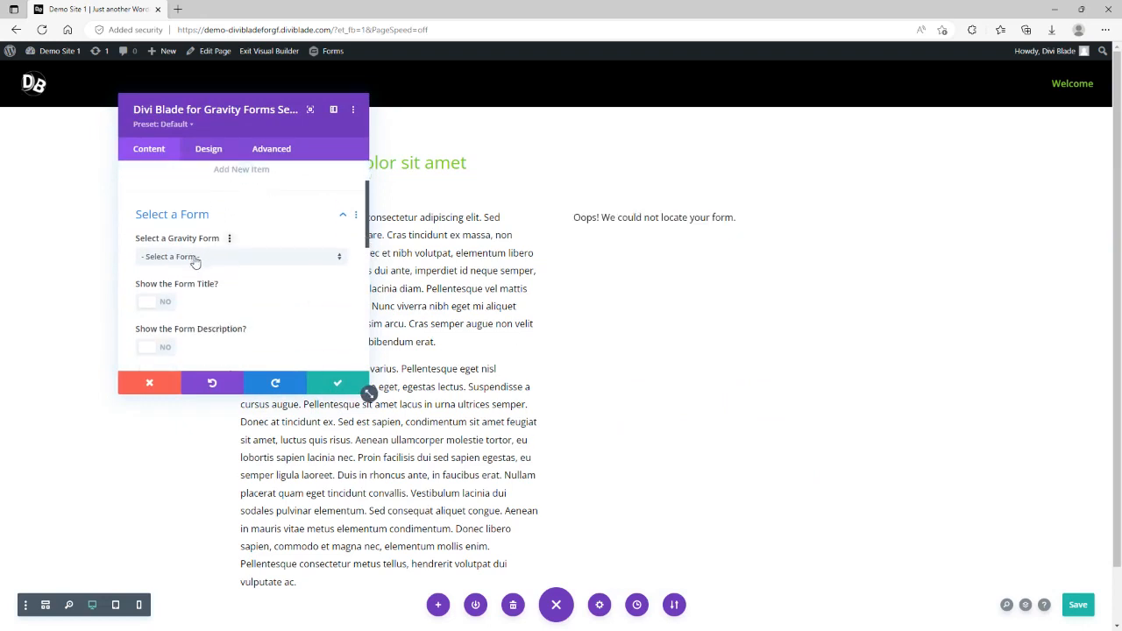
pyautogui.click(235, 265)
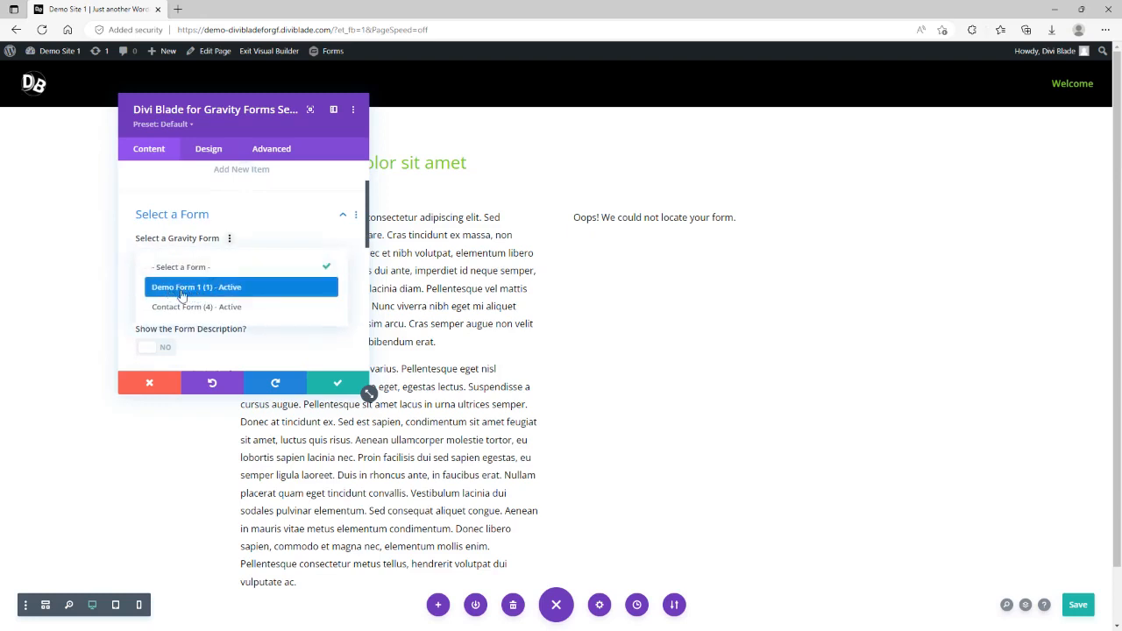
pyautogui.click(239, 289)
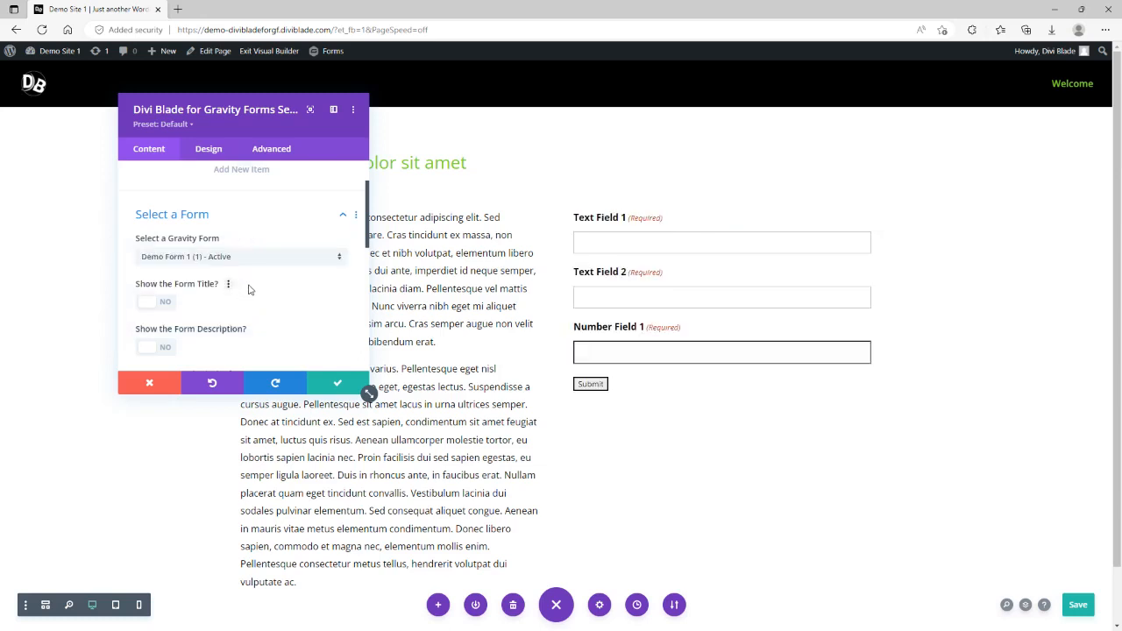
# Enable the form title, form description and AJAX submission, and set the starting tab index to 1
pyautogui.scroll(-1, 517, 371)
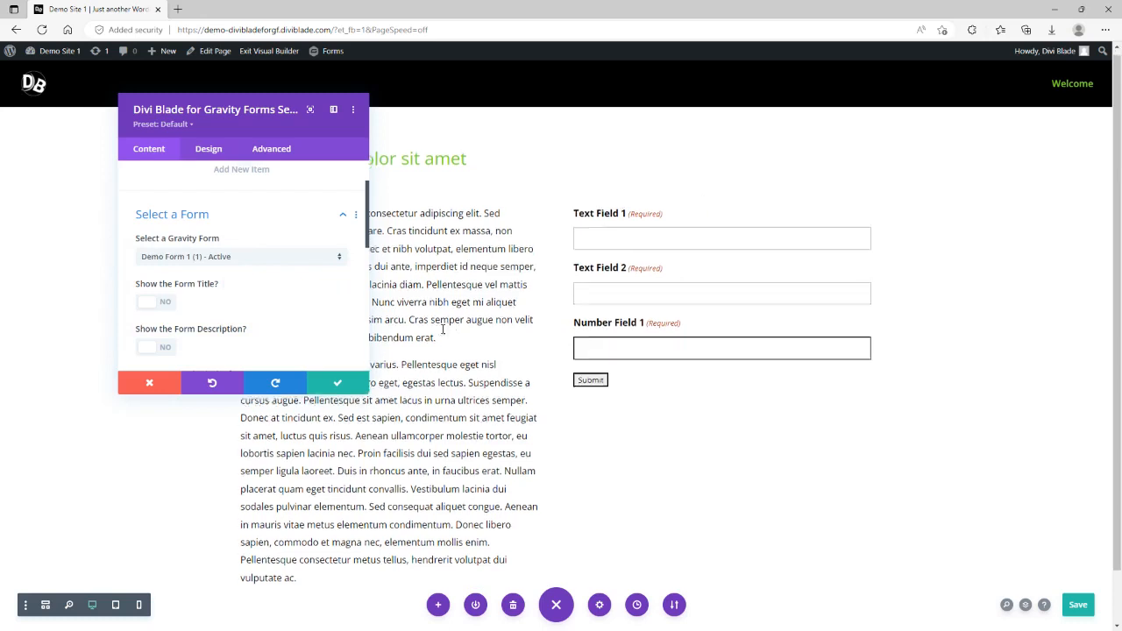
pyautogui.click(146, 303)
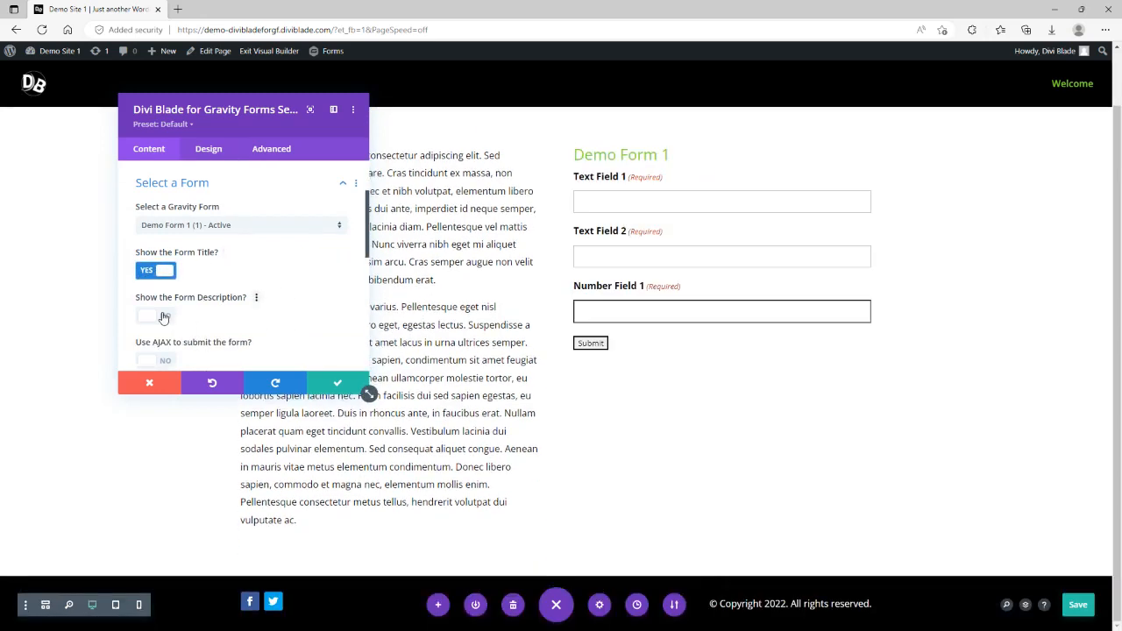
pyautogui.click(163, 319)
pyautogui.scroll(-1, 310, 291)
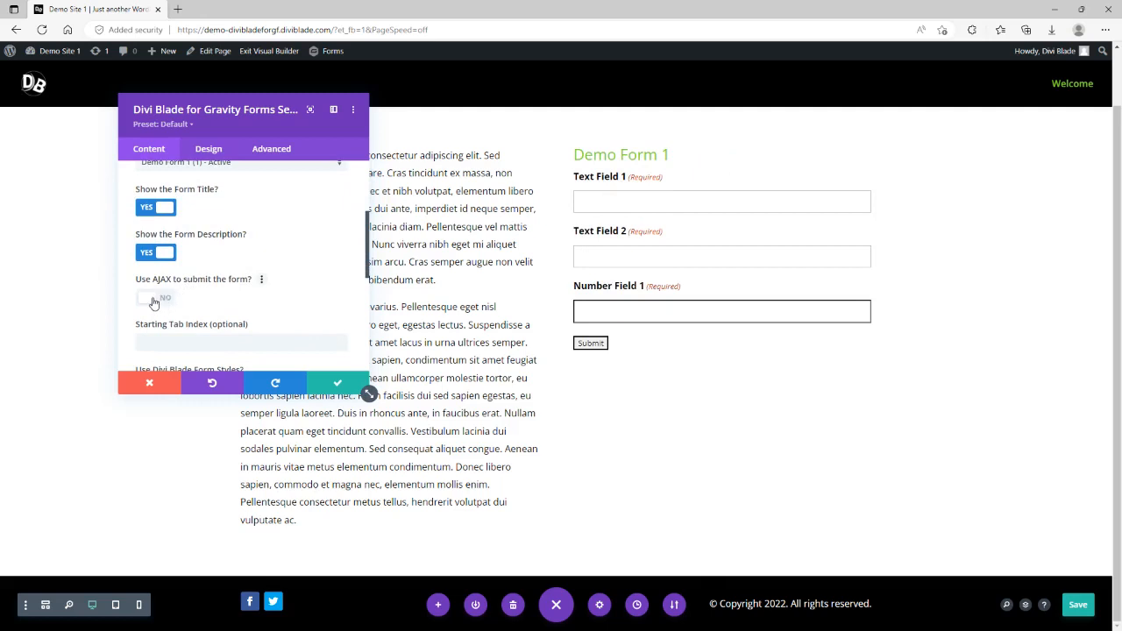
pyautogui.click(226, 298)
pyautogui.scroll(-2, 210, 292)
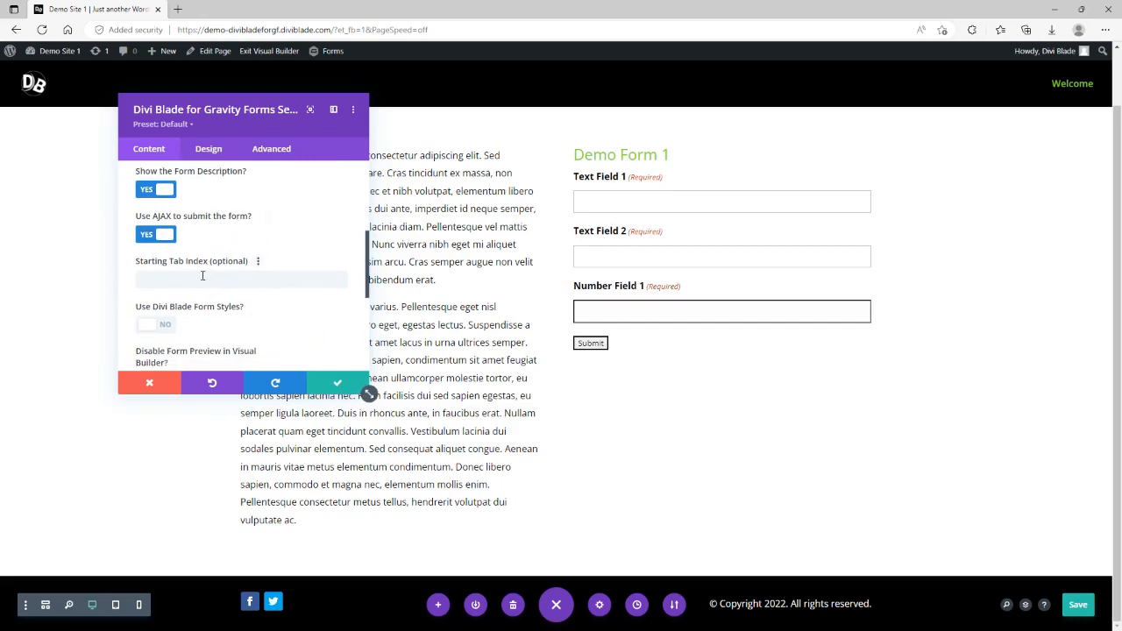
pyautogui.scroll(-1, 198, 276)
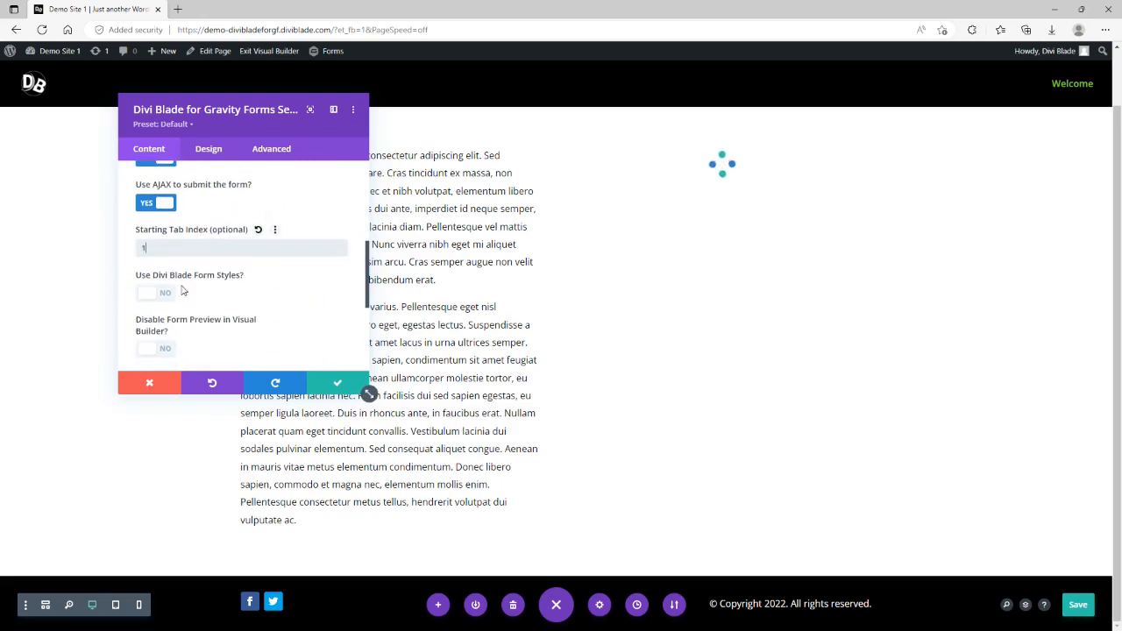
# Review the module's form options and enable the Divi Blade form styles
pyautogui.scroll(6, 200, 279)
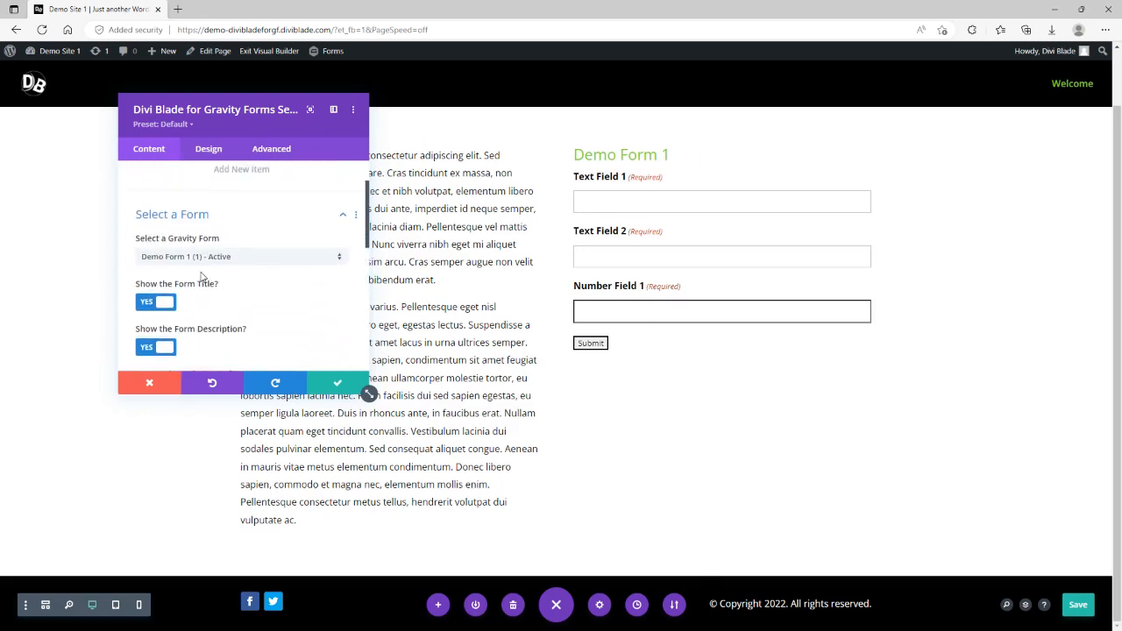
pyautogui.scroll(-1, 223, 270)
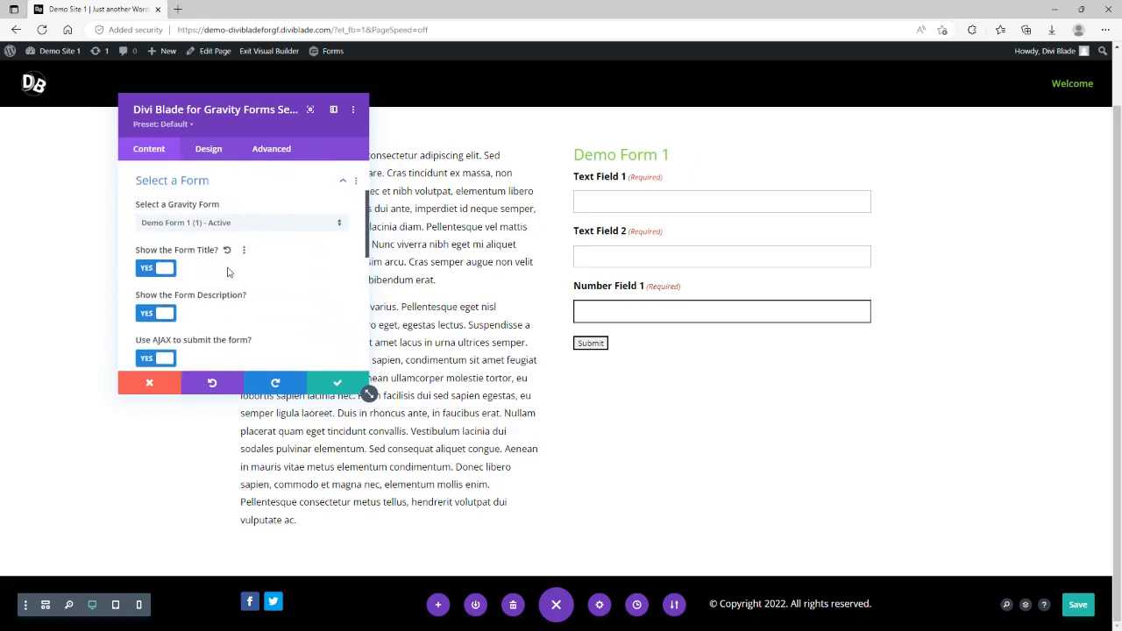
pyautogui.scroll(-3, 227, 272)
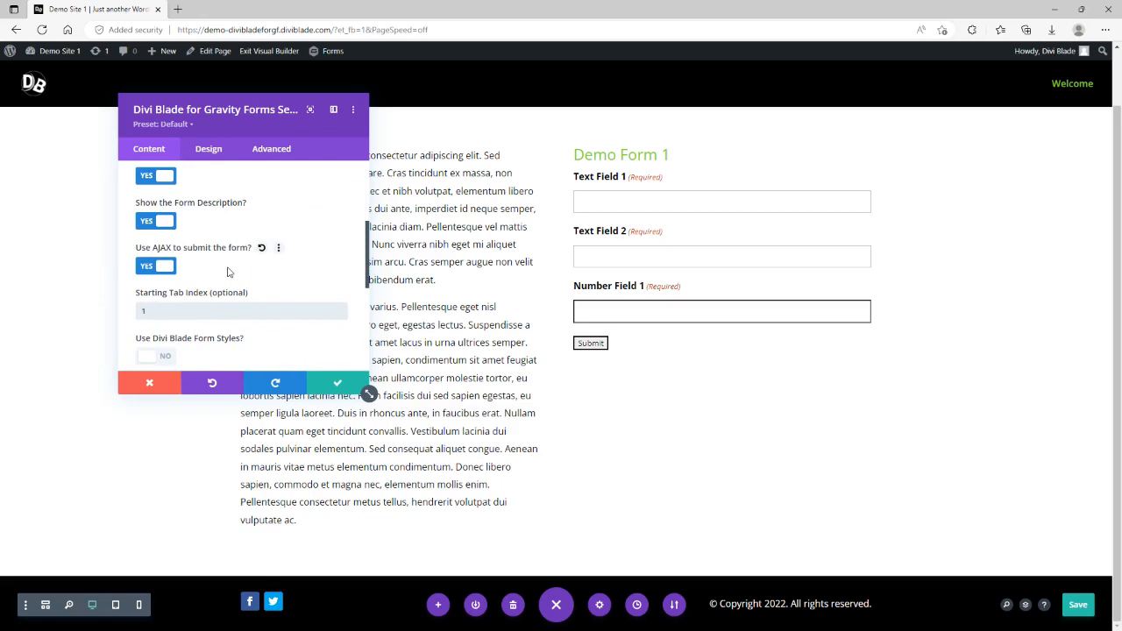
pyautogui.scroll(-1, 249, 270)
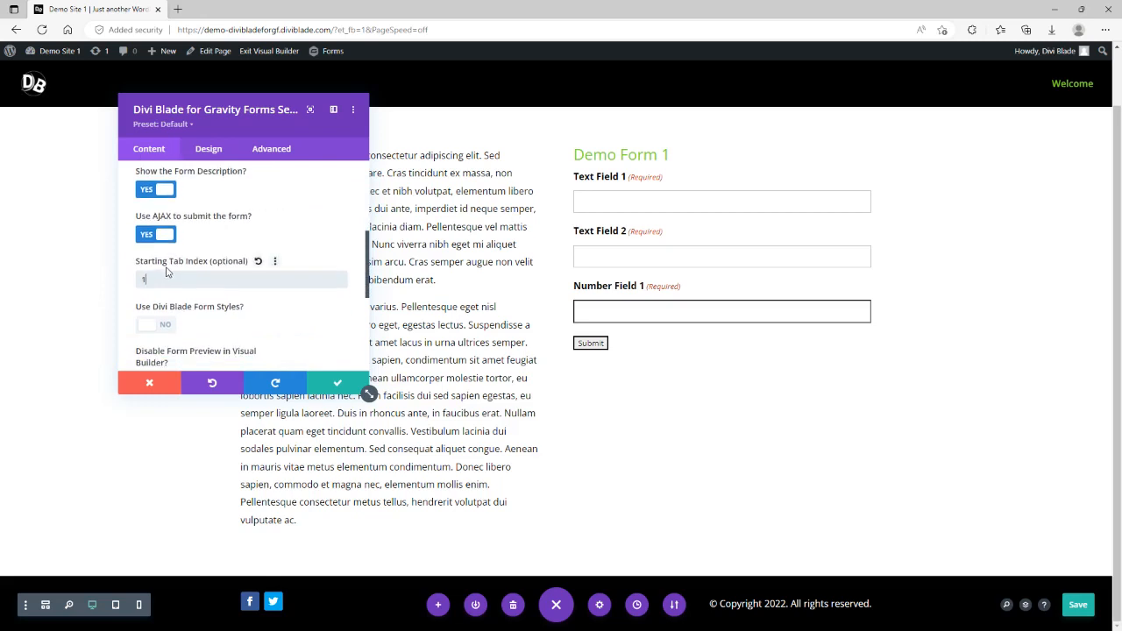
pyautogui.scroll(-1, 140, 302)
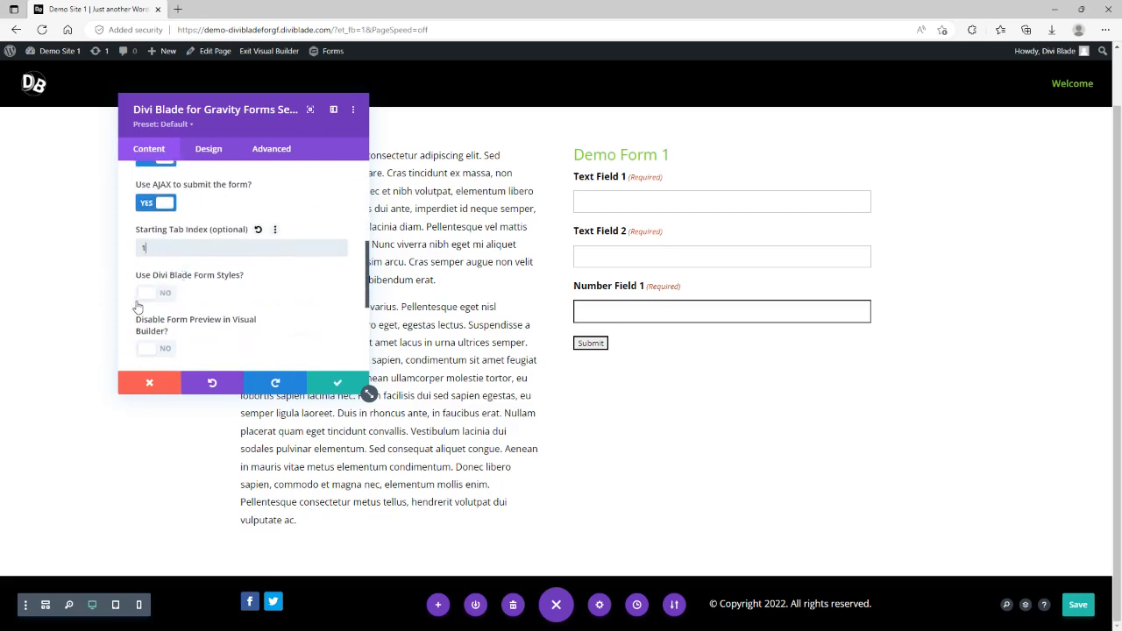
pyautogui.scroll(-1, 140, 303)
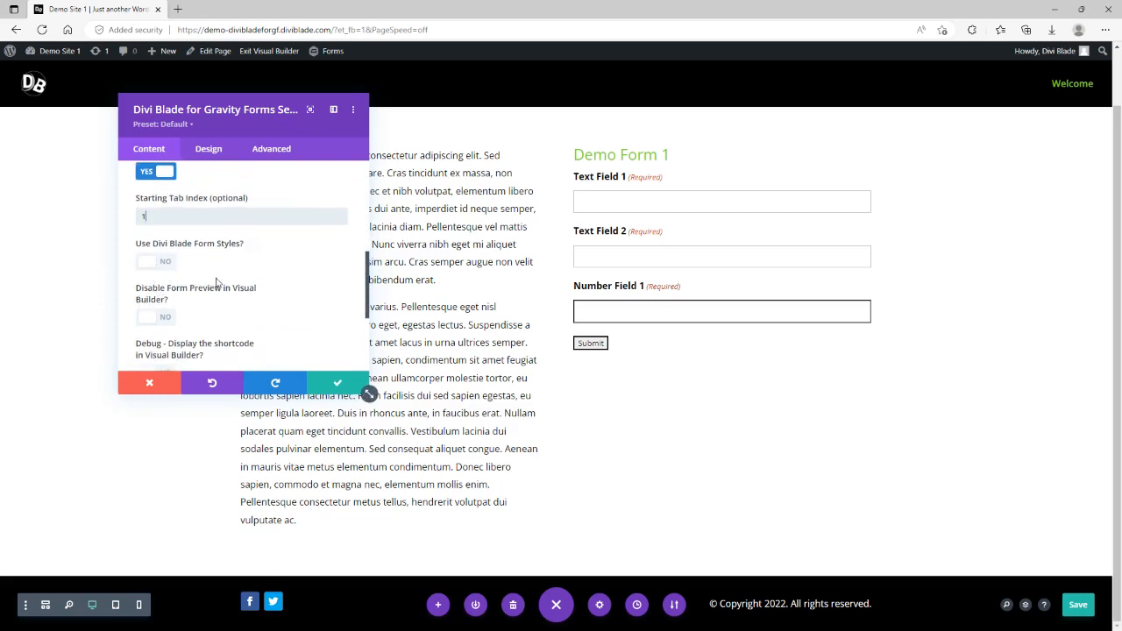
pyautogui.click(163, 265)
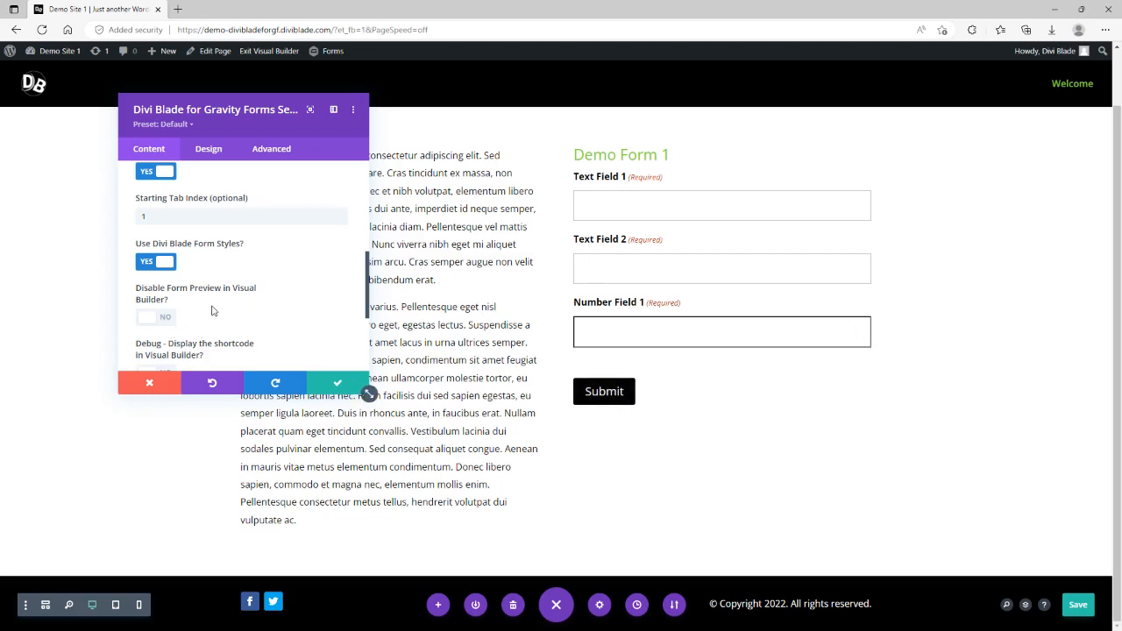
# Switch the Divi Blade form styles off and back on to compare the form's appearance
pyautogui.scroll(-1, 301, 263)
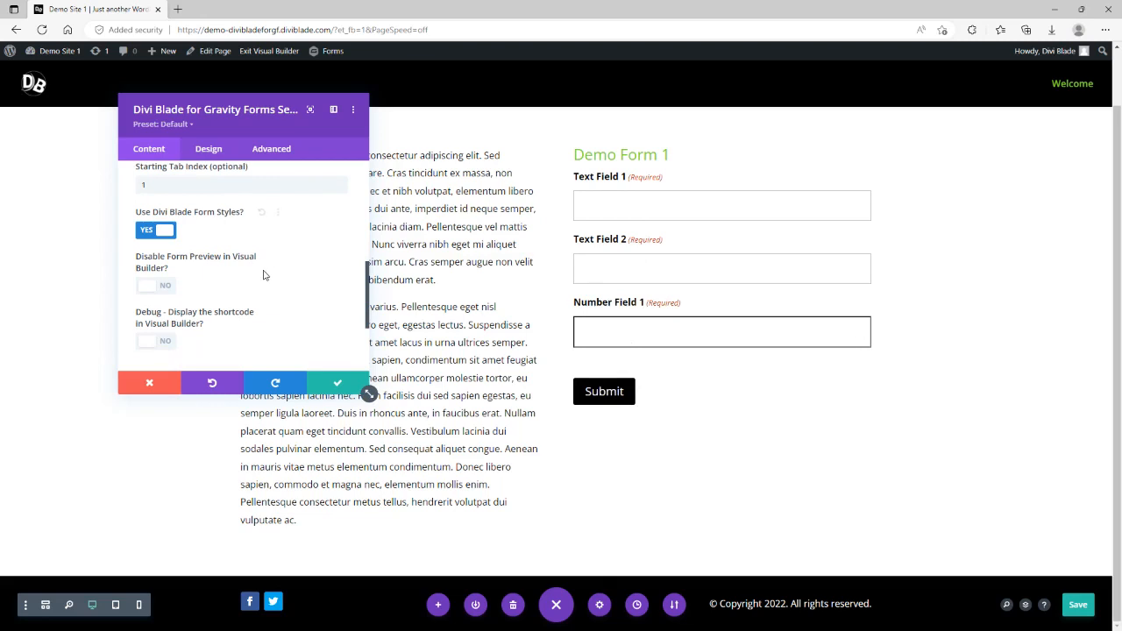
pyautogui.click(160, 234)
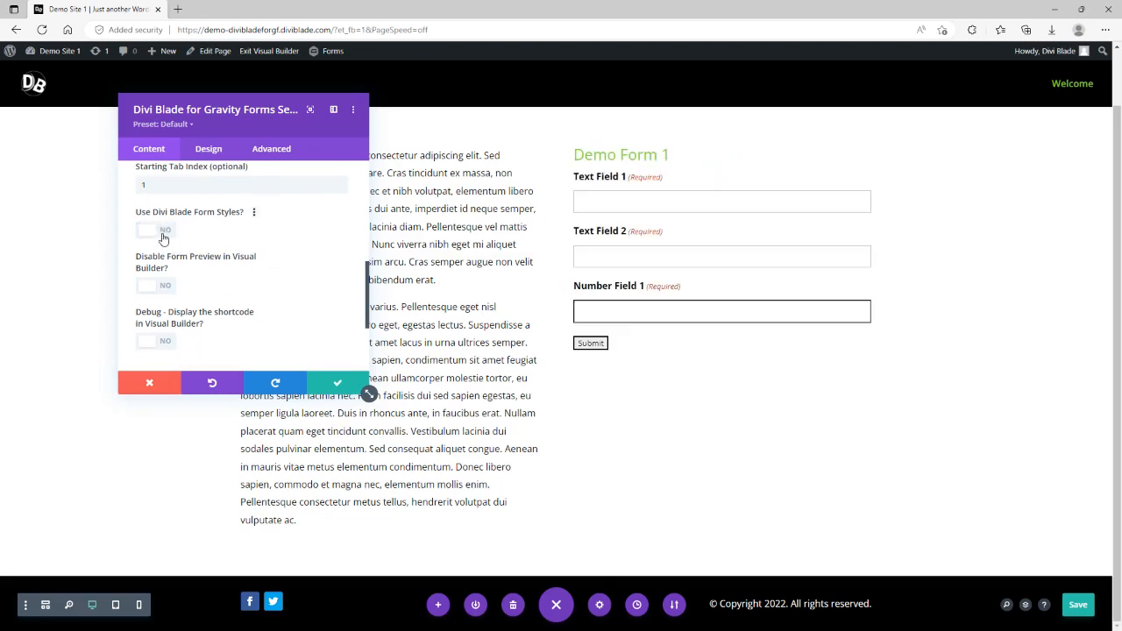
pyautogui.click(159, 231)
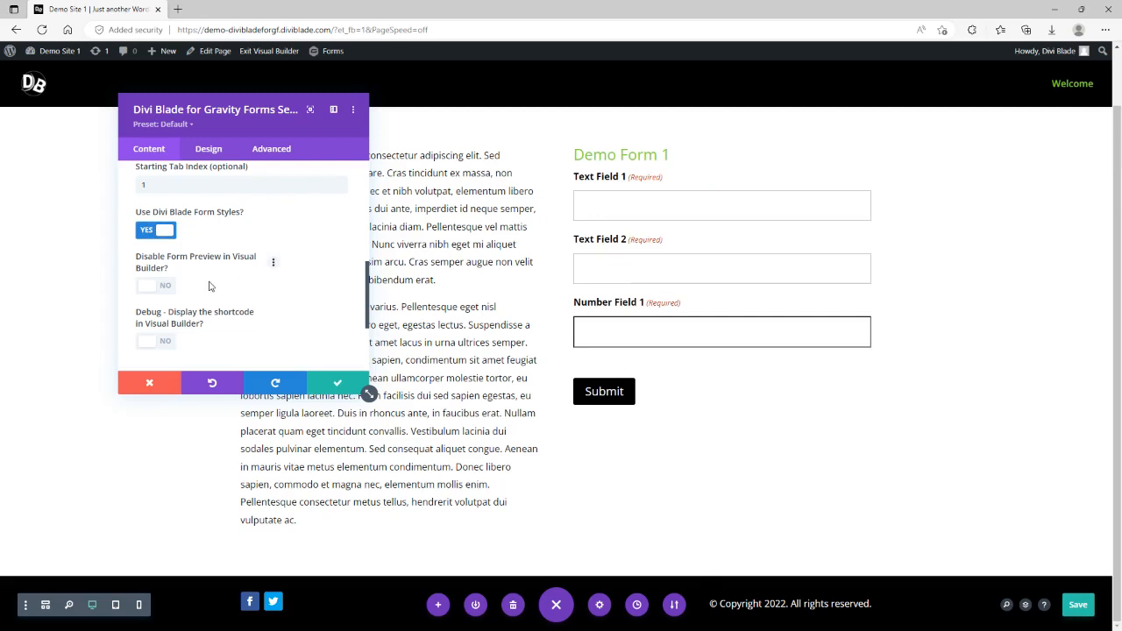
# Disable the form preview in Visual Builder, and restore the preview after viewing the effect
pyautogui.scroll(-1, 216, 283)
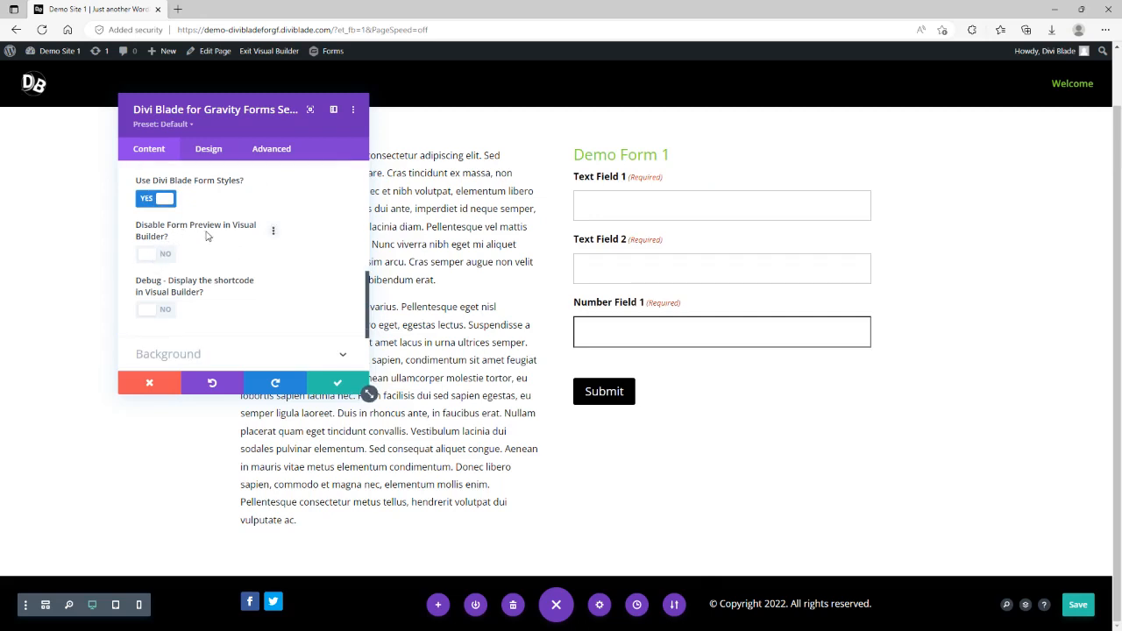
pyautogui.click(165, 256)
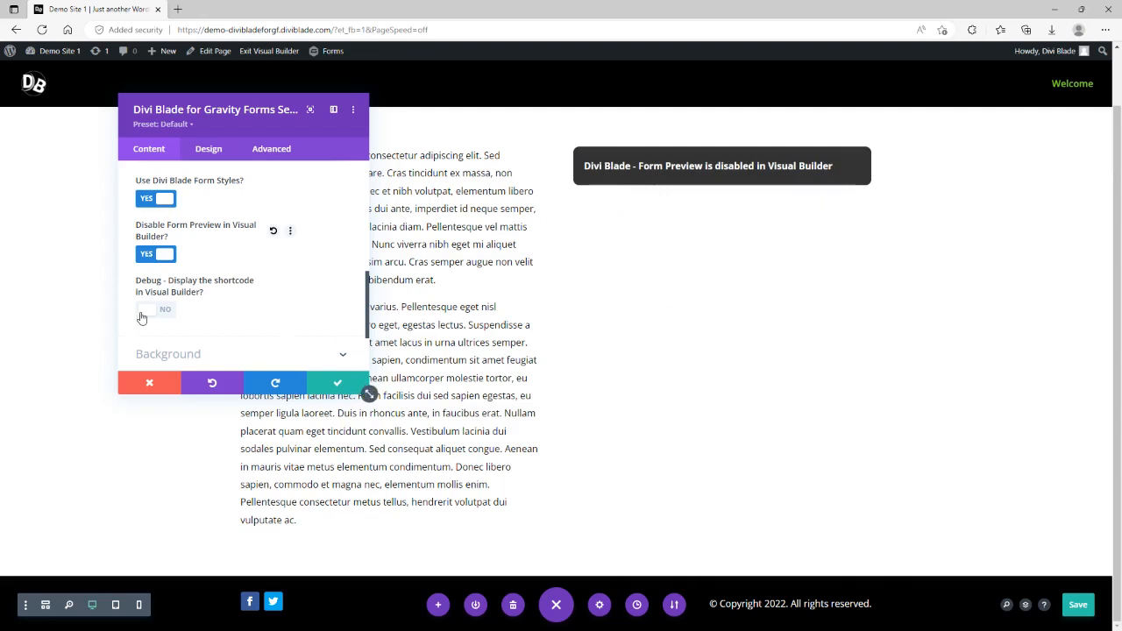
pyautogui.click(153, 256)
# Enable the debug display of the shortcode in Visual Builder and save the module settings
pyautogui.scroll(-1, 321, 263)
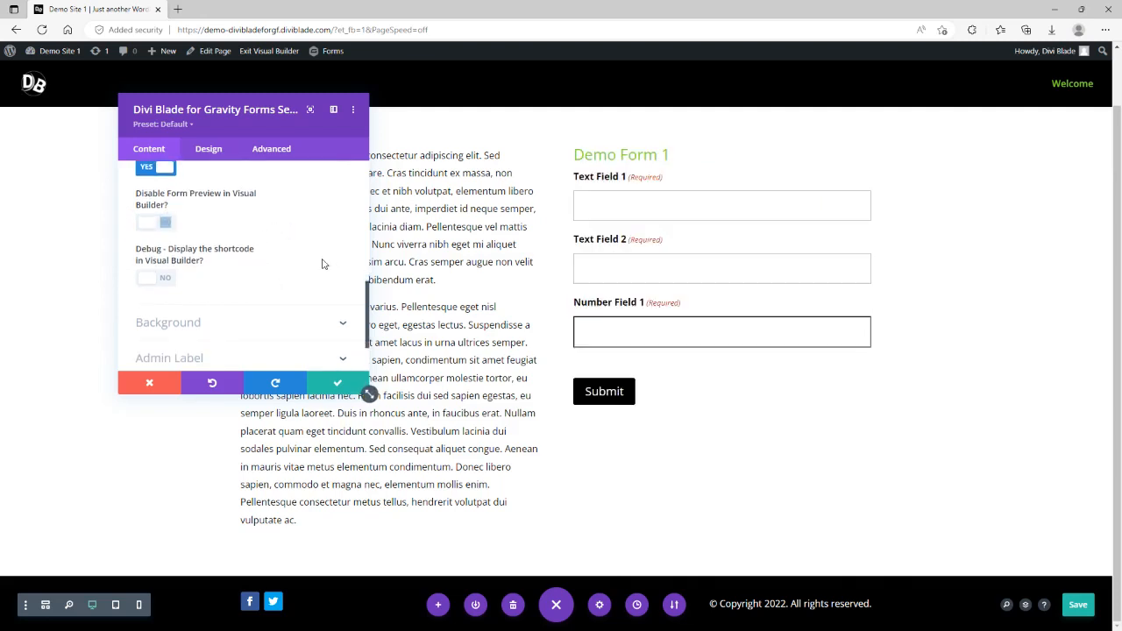
pyautogui.scroll(-1, 322, 263)
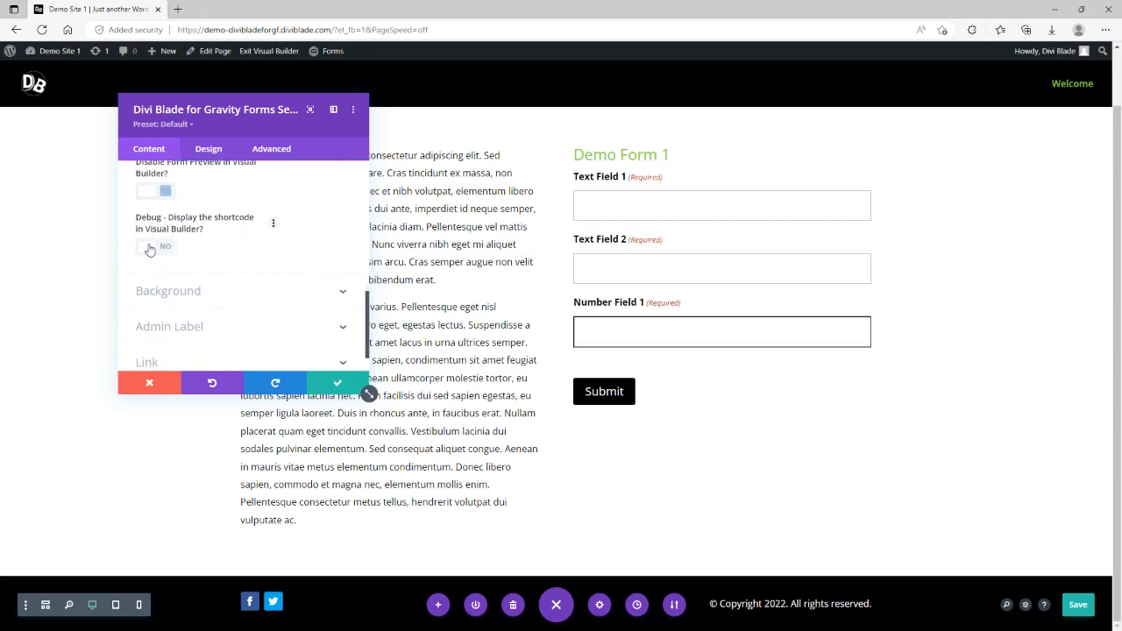
pyautogui.click(158, 250)
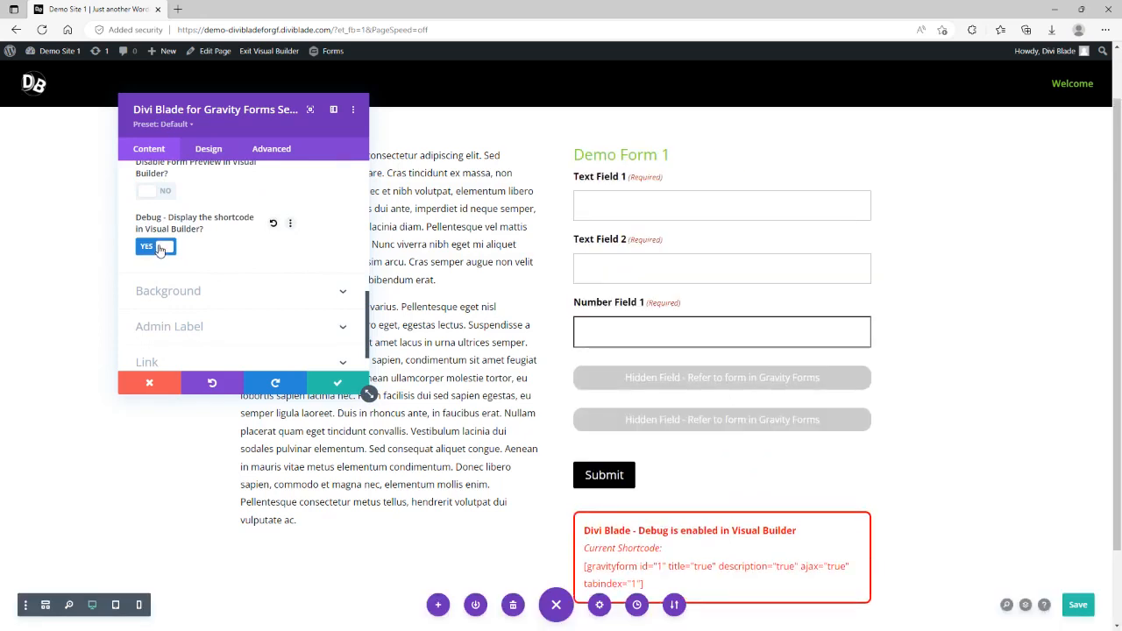
pyautogui.scroll(-1, 650, 382)
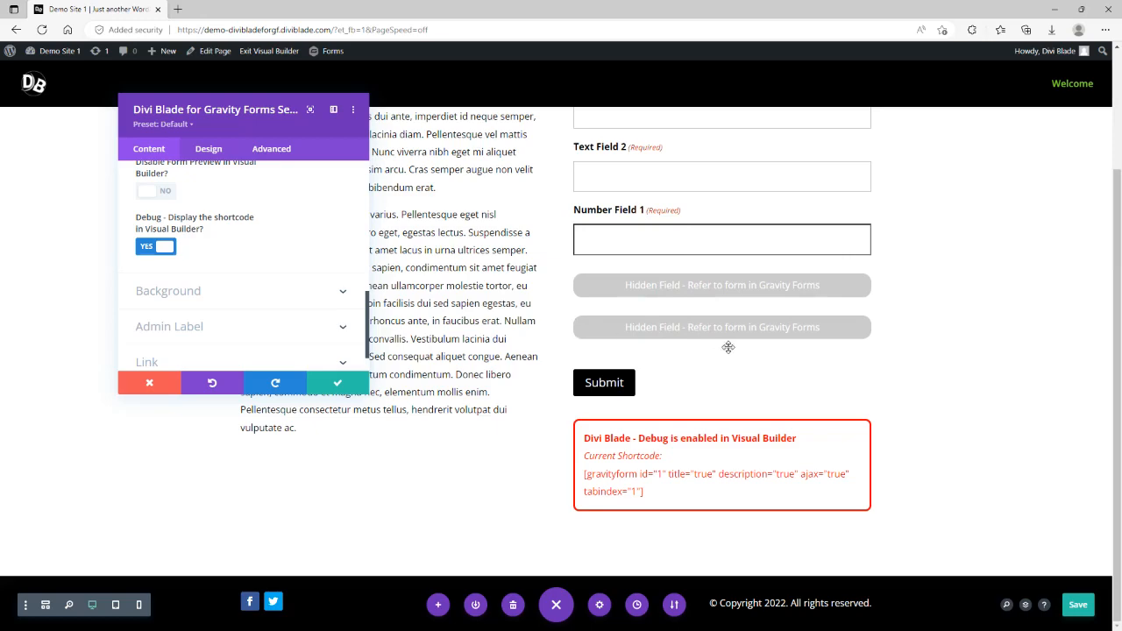
pyautogui.scroll(3, 728, 347)
pyautogui.click(361, 387)
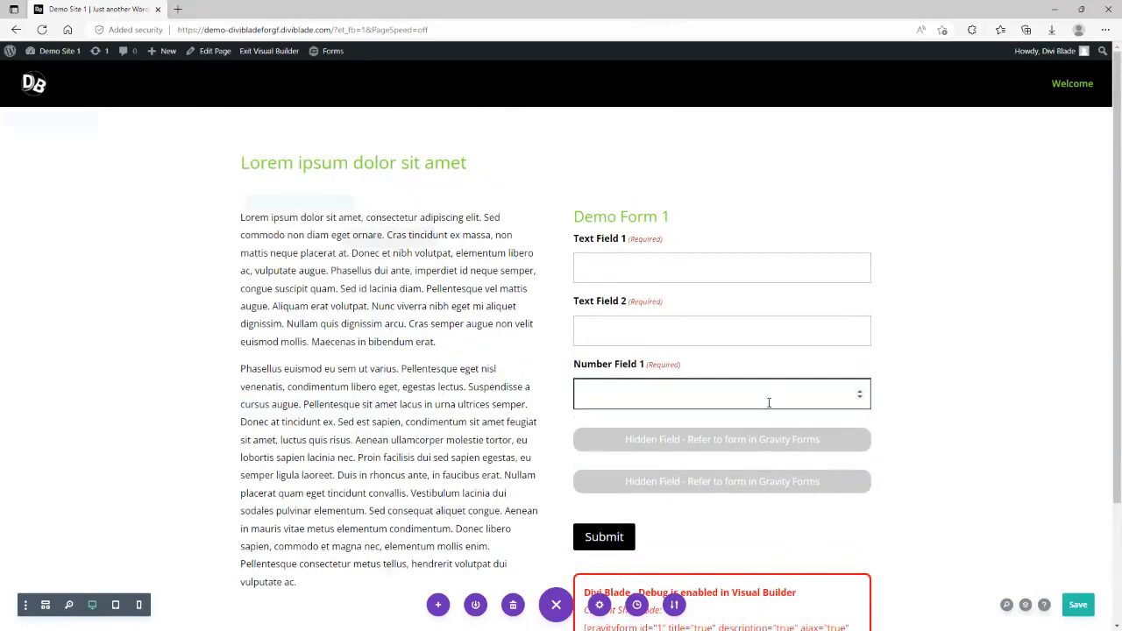
# Check the form and its debug shortcode on the page, save the page, and exit Visual Builder to view the live form
pyautogui.scroll(-3, 769, 402)
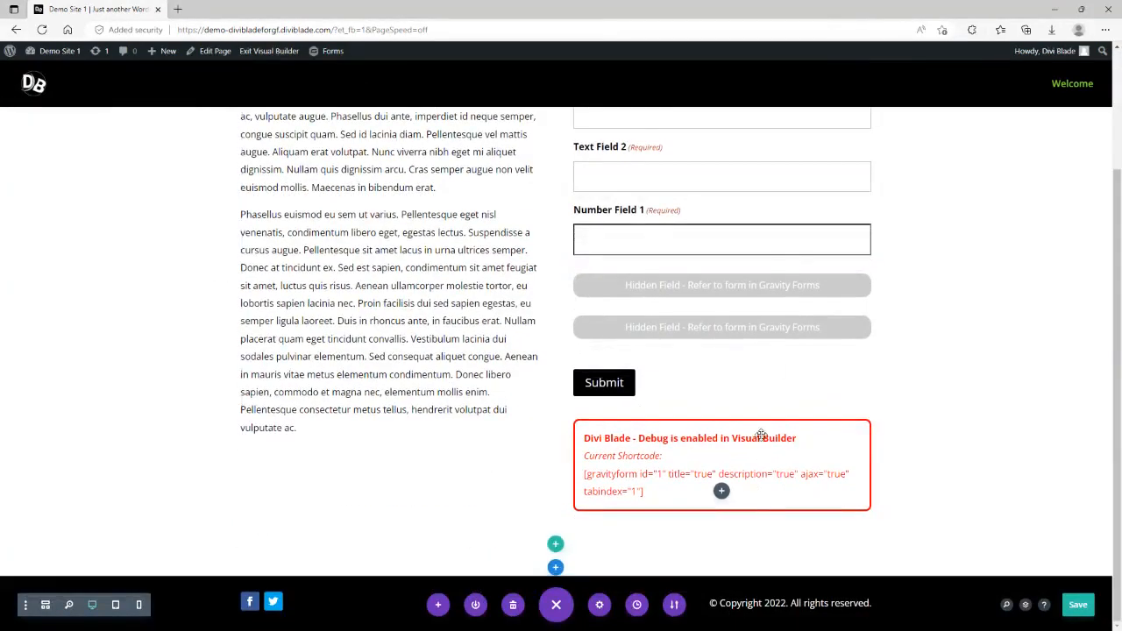
pyautogui.scroll(3, 761, 436)
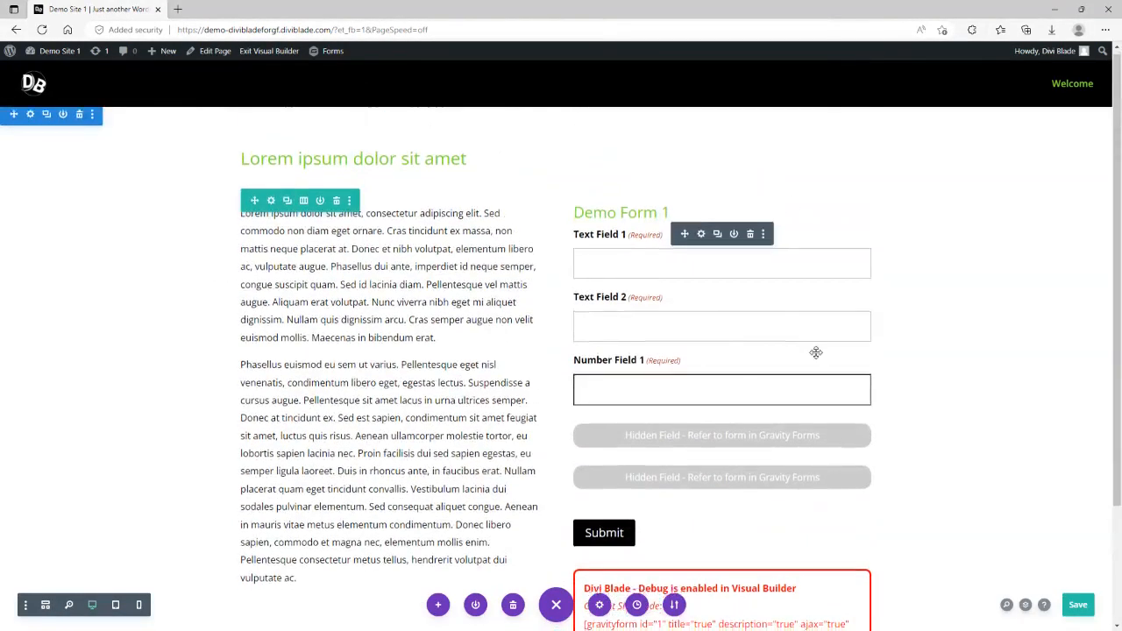
pyautogui.scroll(-3, 816, 352)
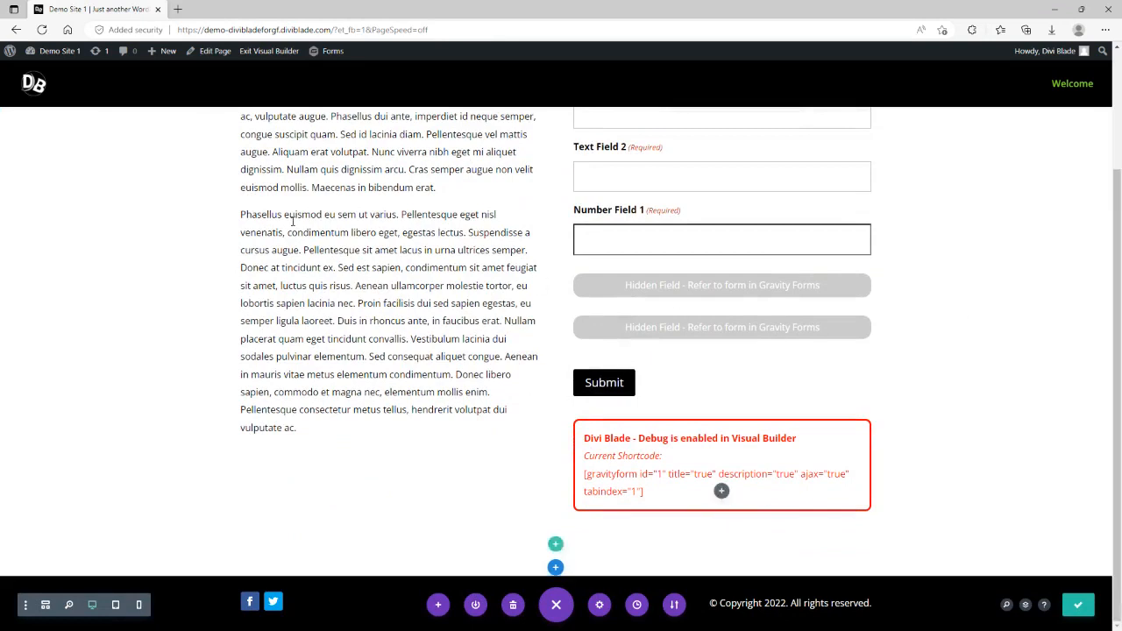
pyautogui.click(263, 53)
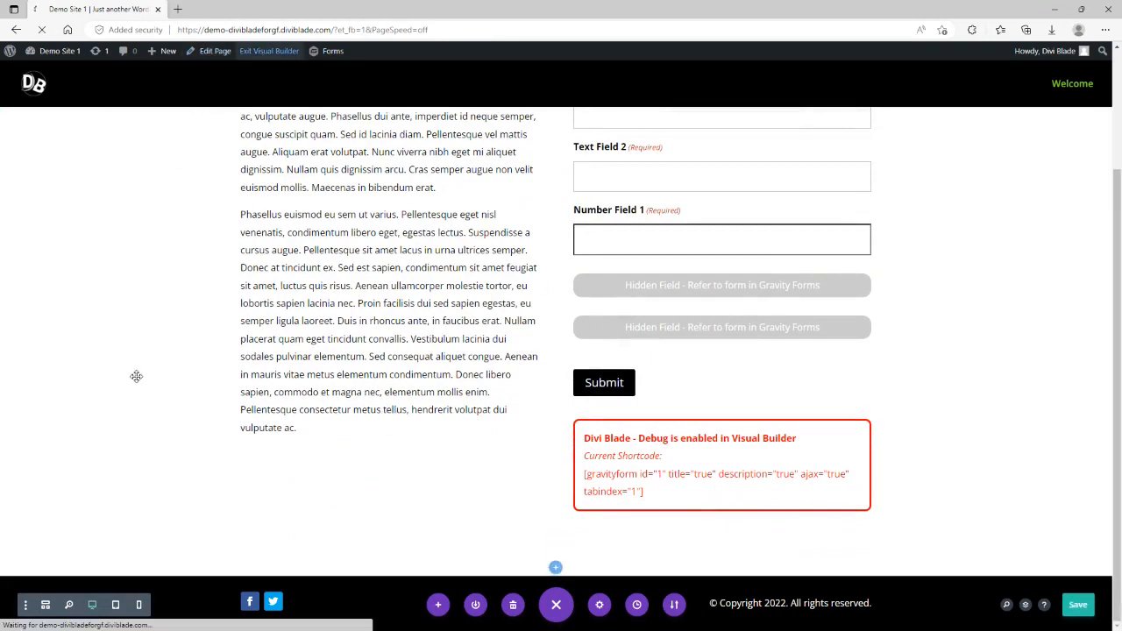
pyautogui.click(733, 274)
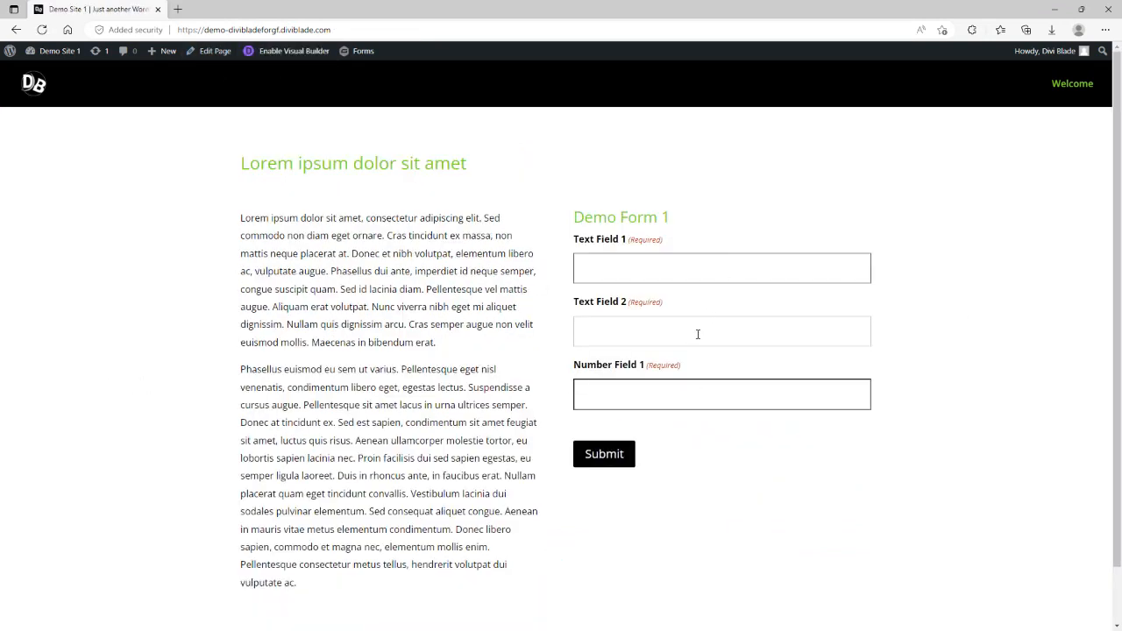
pyautogui.click(691, 395)
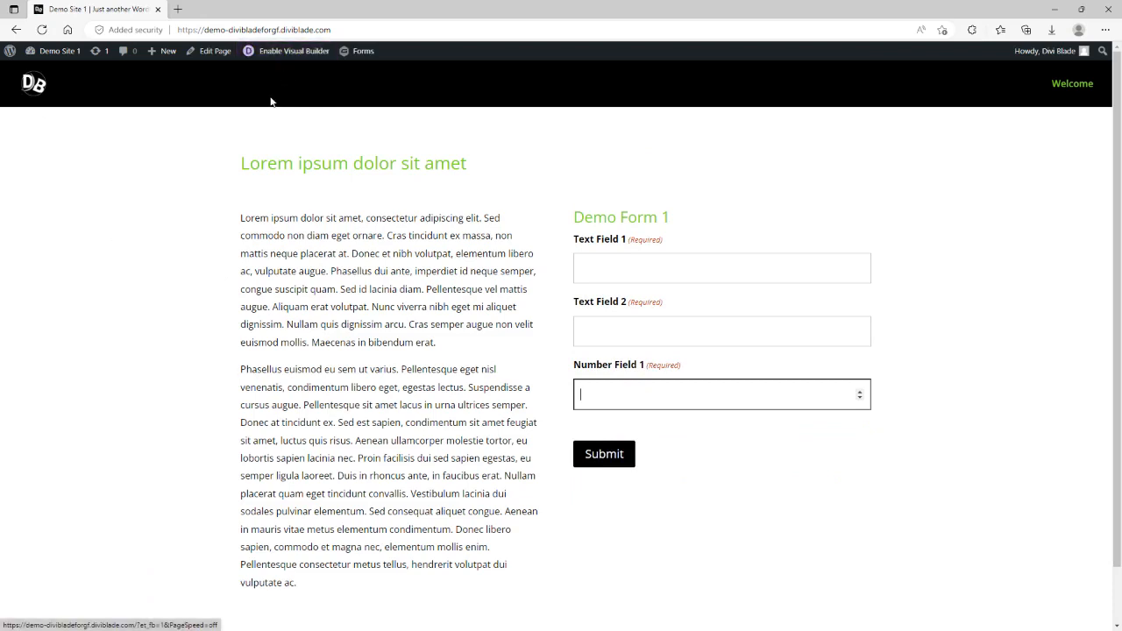
pyautogui.click(604, 270)
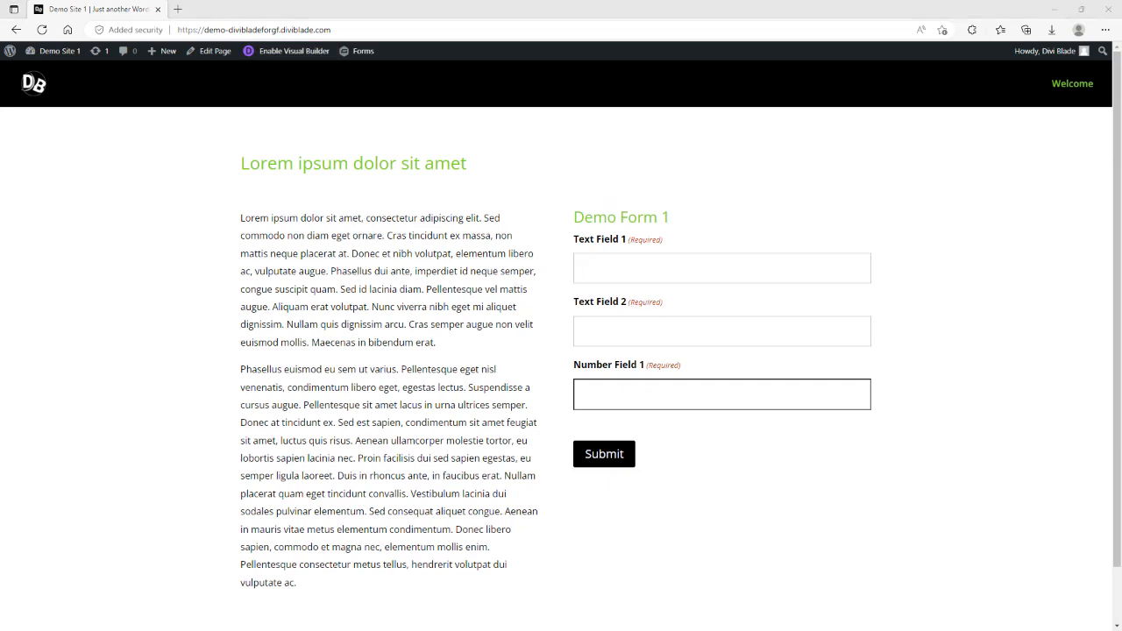
# Switch to the Gravity Forms editor and check the dynamic population parameter names of Text Field 1, Text Field 2 and Number Field 1
pyautogui.moveTo(0, 263); pyautogui.dragTo(318, 70)
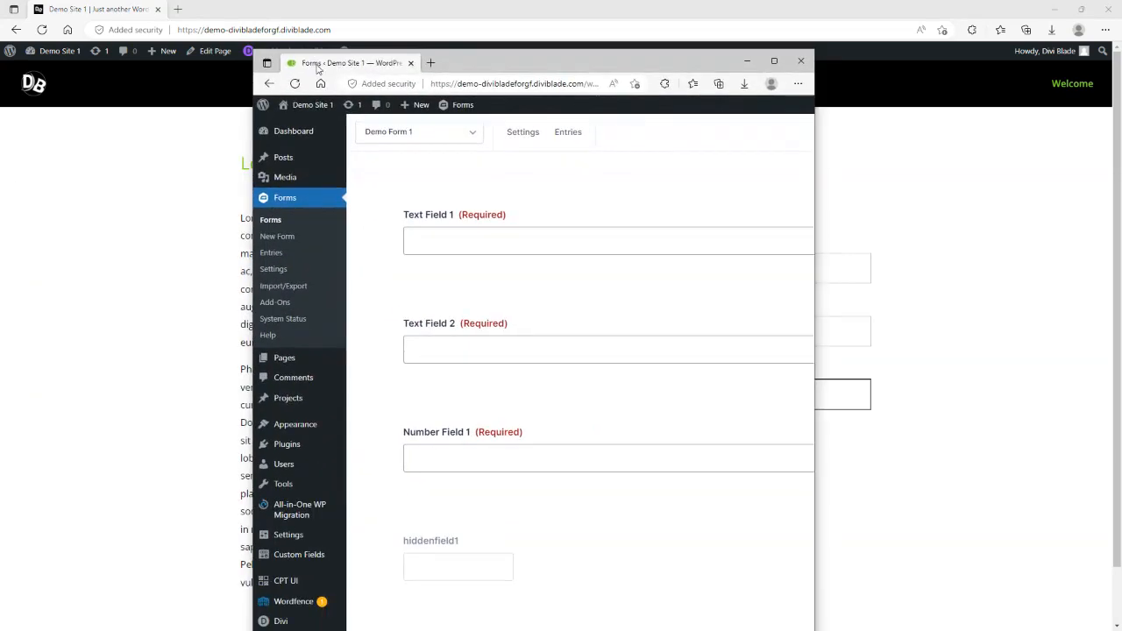
pyautogui.doubleClick(500, 65)
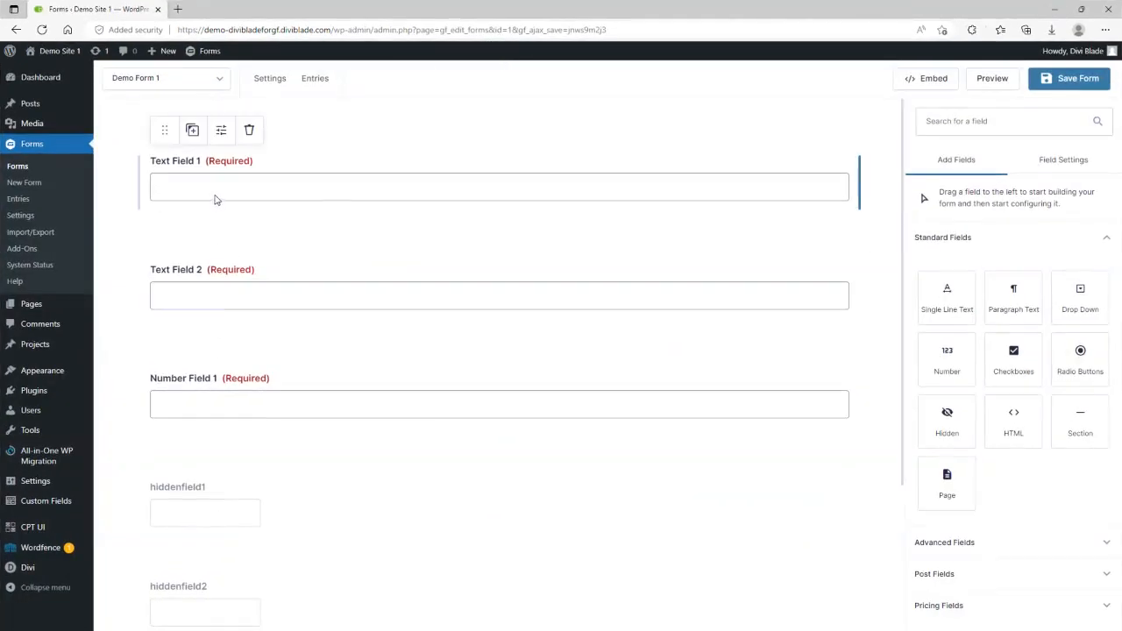
pyautogui.click(169, 183)
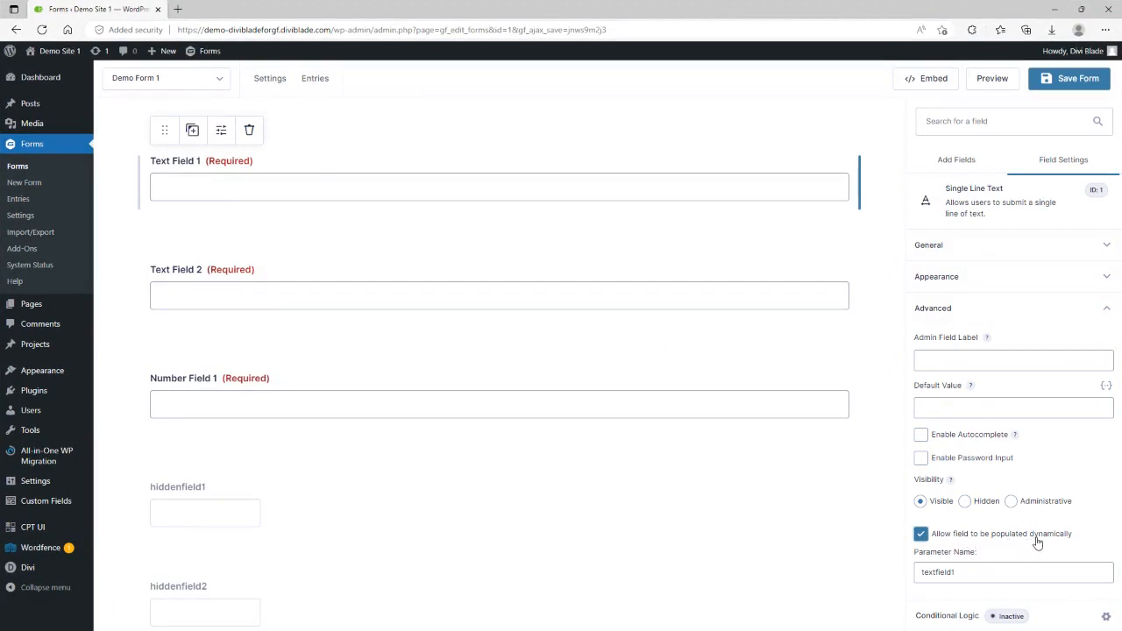
pyautogui.doubleClick(974, 575)
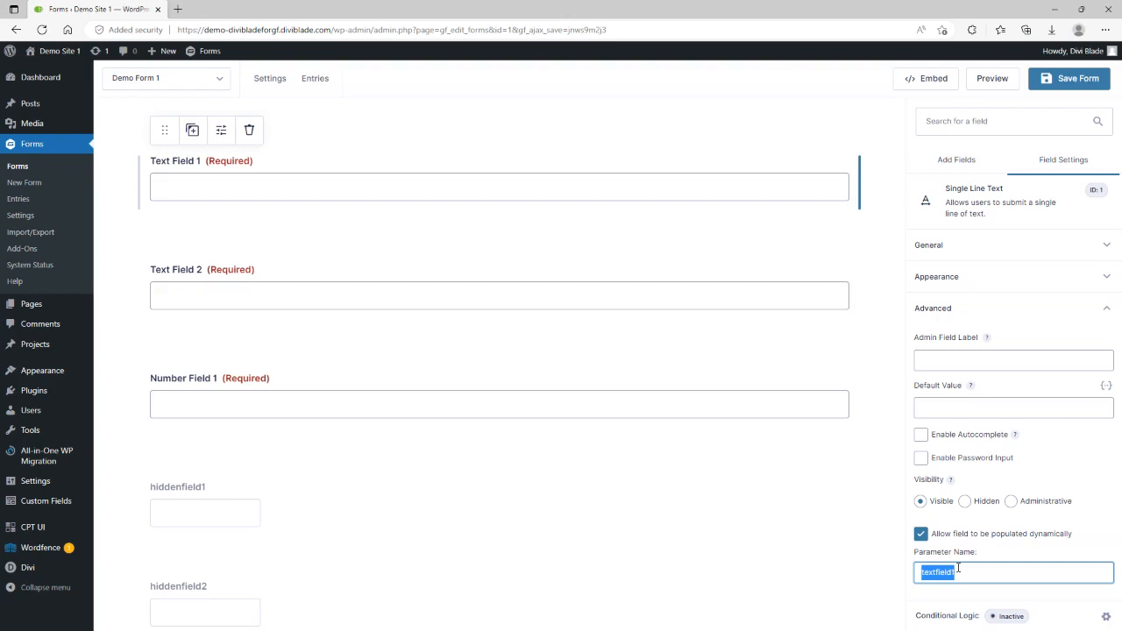
pyautogui.click(332, 296)
pyautogui.click(343, 415)
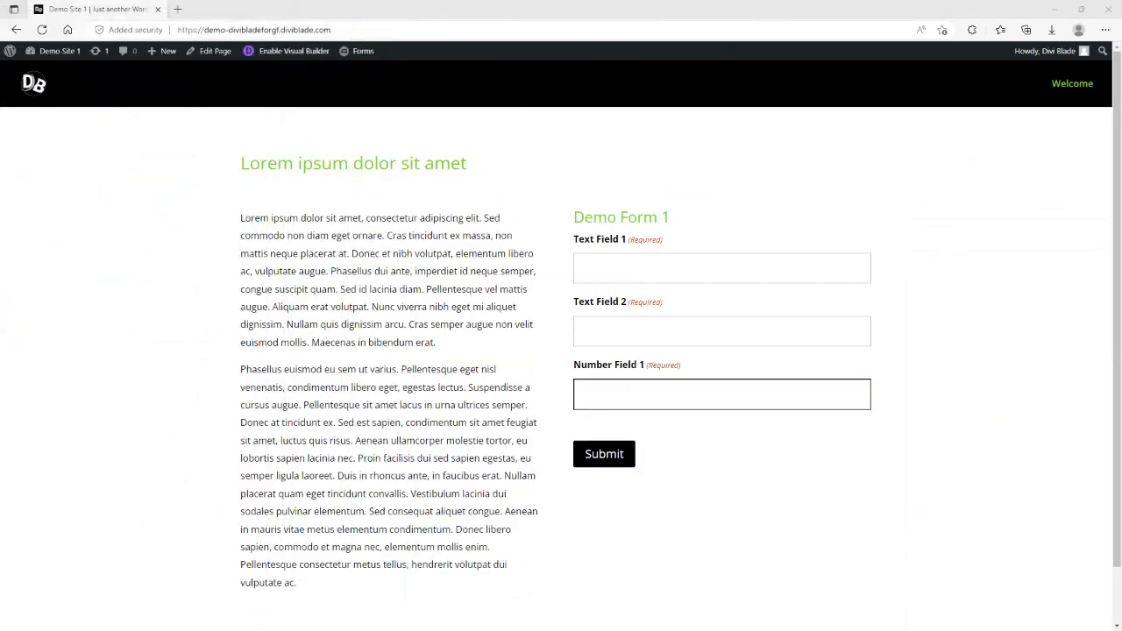
# In Visual Builder, add a dynamic field item to the Divi Blade module with parameter name textfield1 and custom value Apples
pyautogui.click(292, 51)
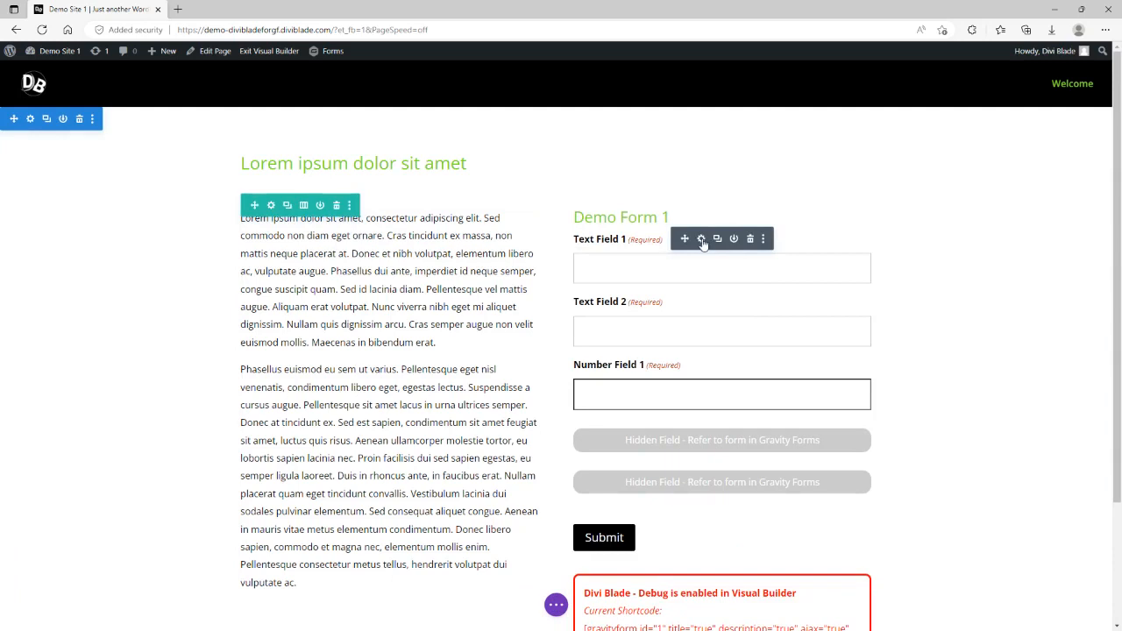
pyautogui.click(702, 240)
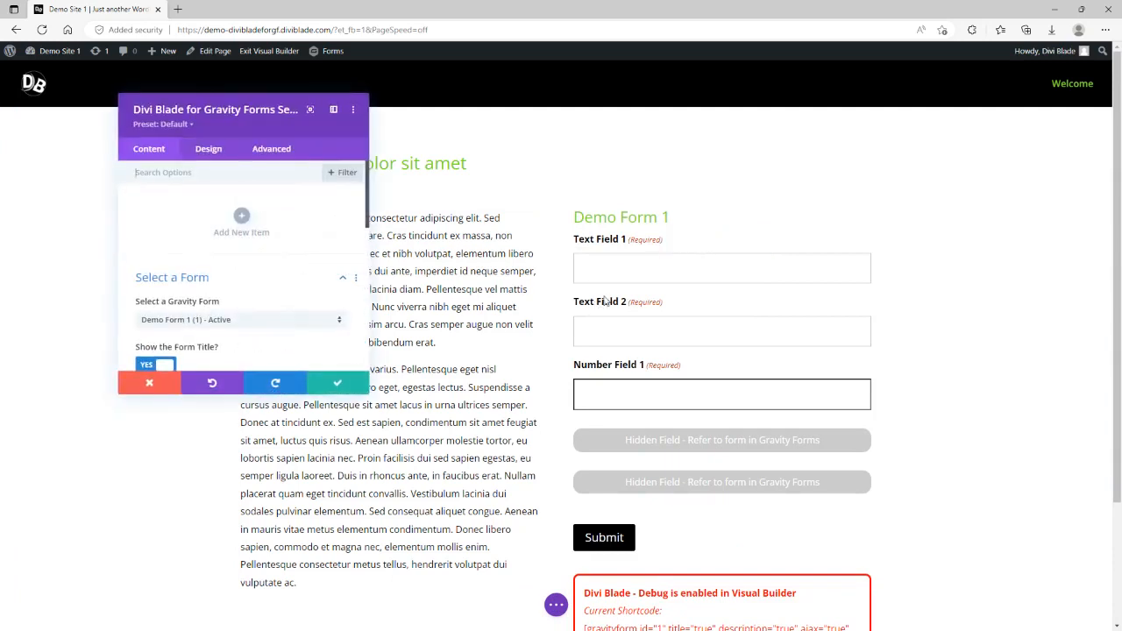
pyautogui.click(242, 217)
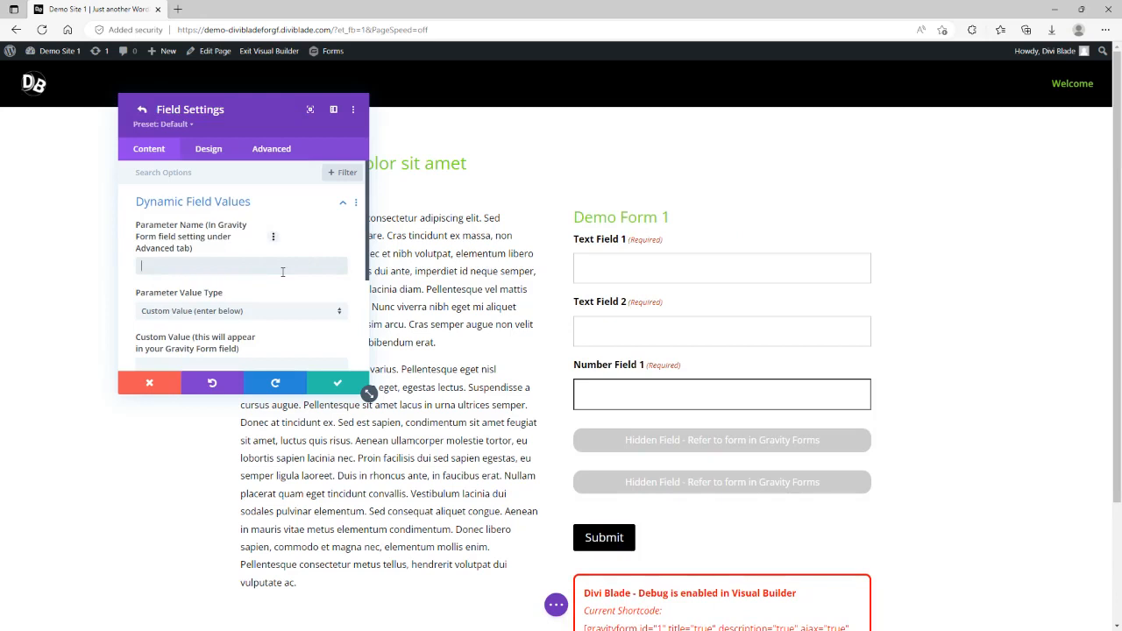
pyautogui.write('textfield1')
pyautogui.scroll(-1, 246, 281)
pyautogui.click(200, 303)
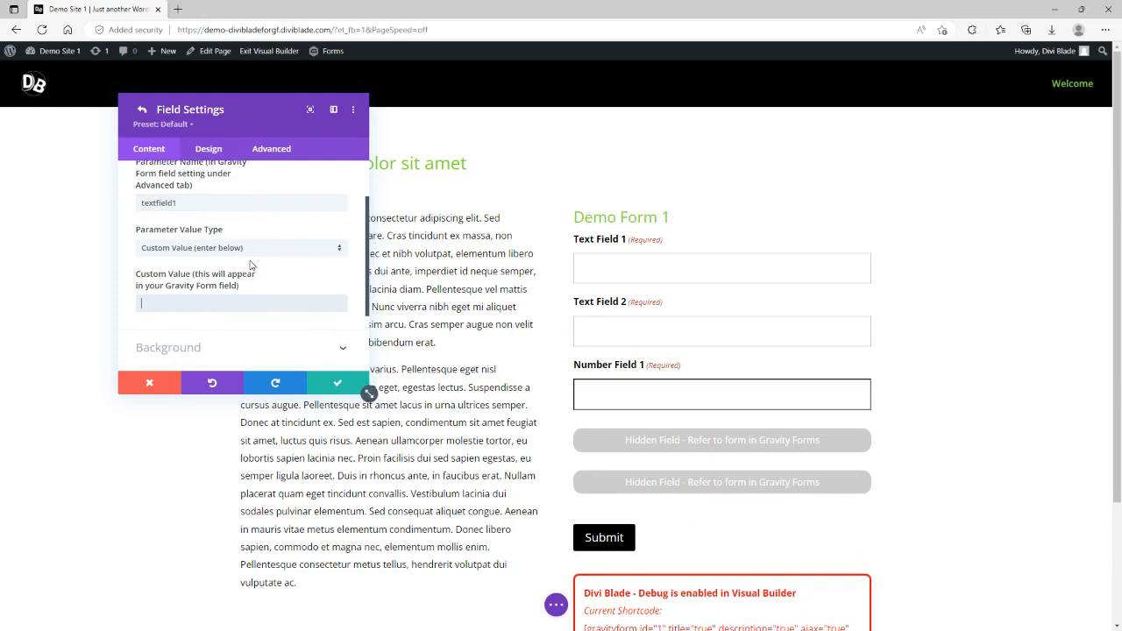
pyautogui.write('Apples')
pyautogui.click(347, 385)
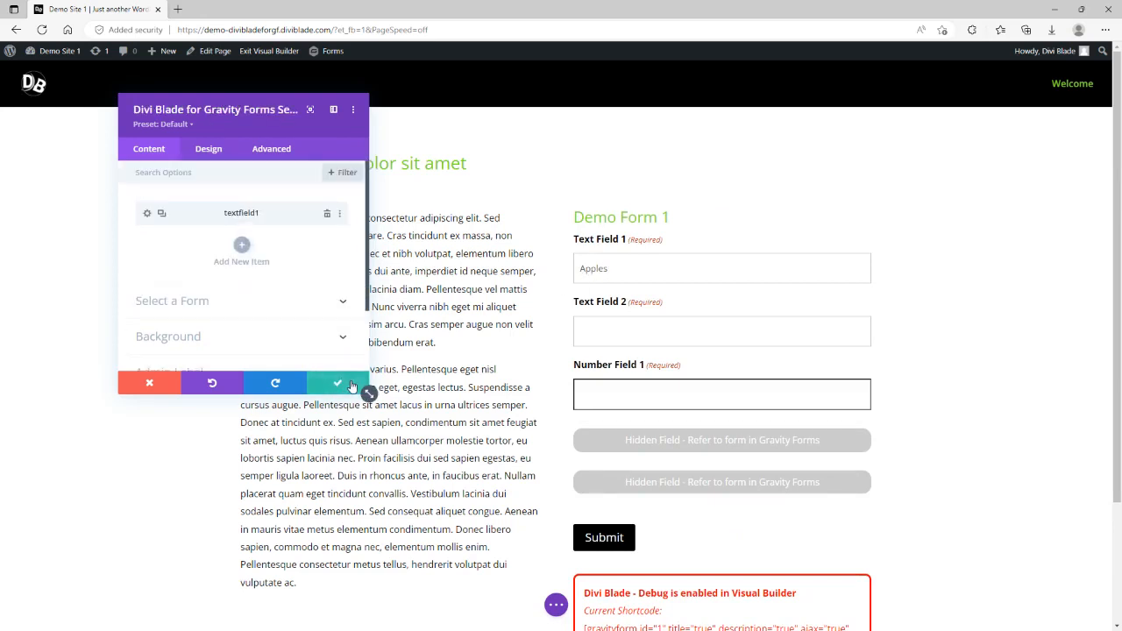
# Add a second dynamic field item with parameter name textfield2 and custom value Oranges
pyautogui.click(242, 247)
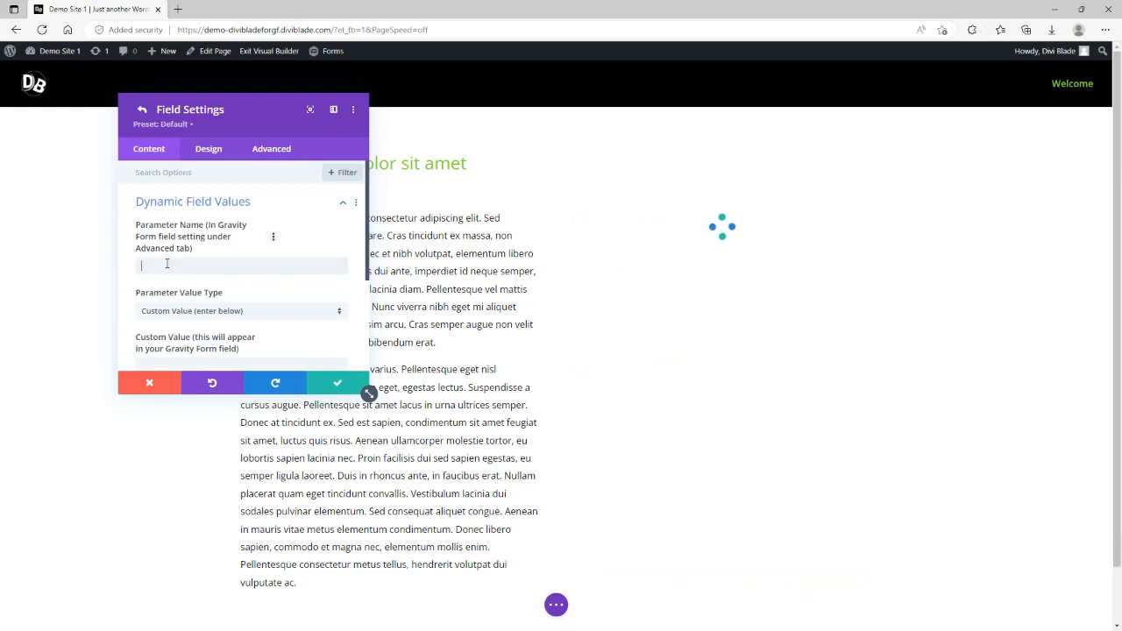
pyautogui.write('textfield2')
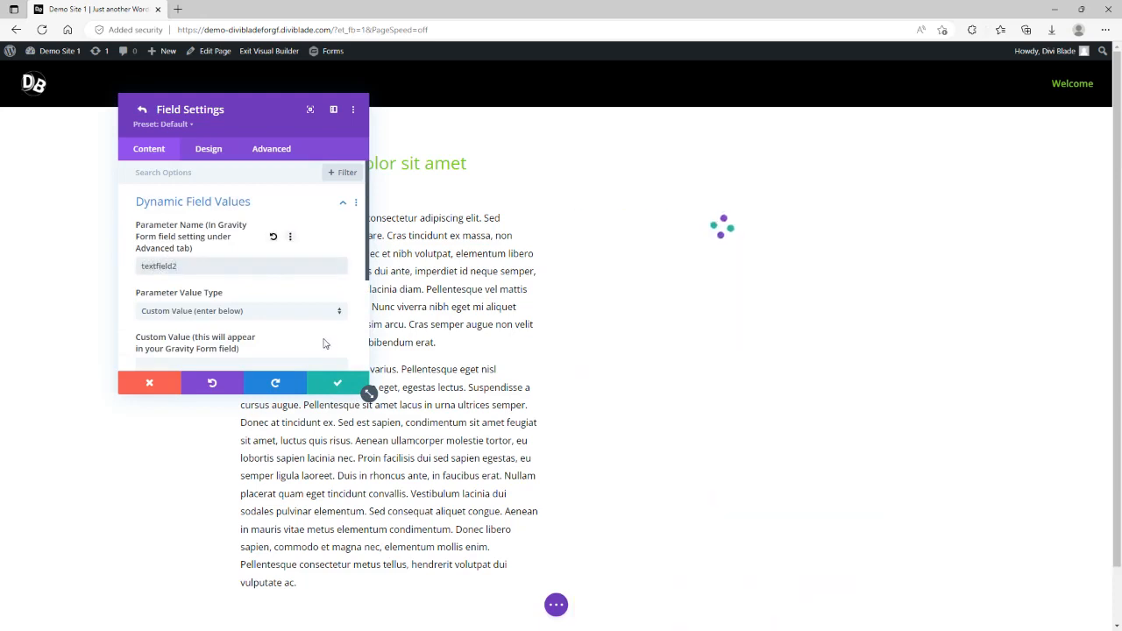
pyautogui.scroll(-1, 219, 298)
pyautogui.click(222, 305)
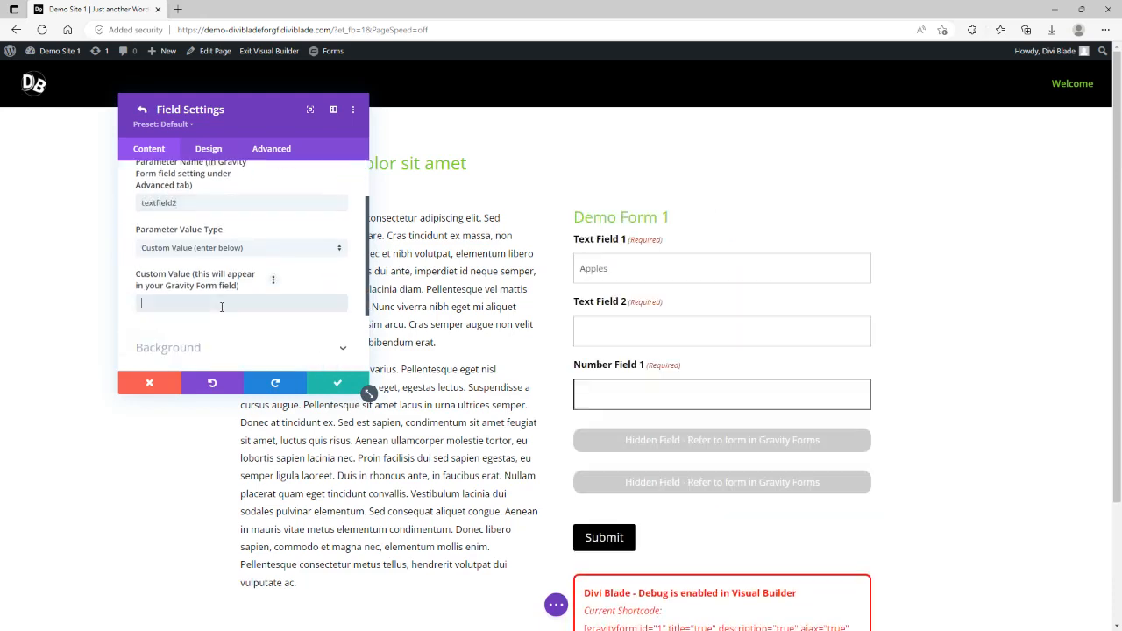
pyautogui.write('Oranges')
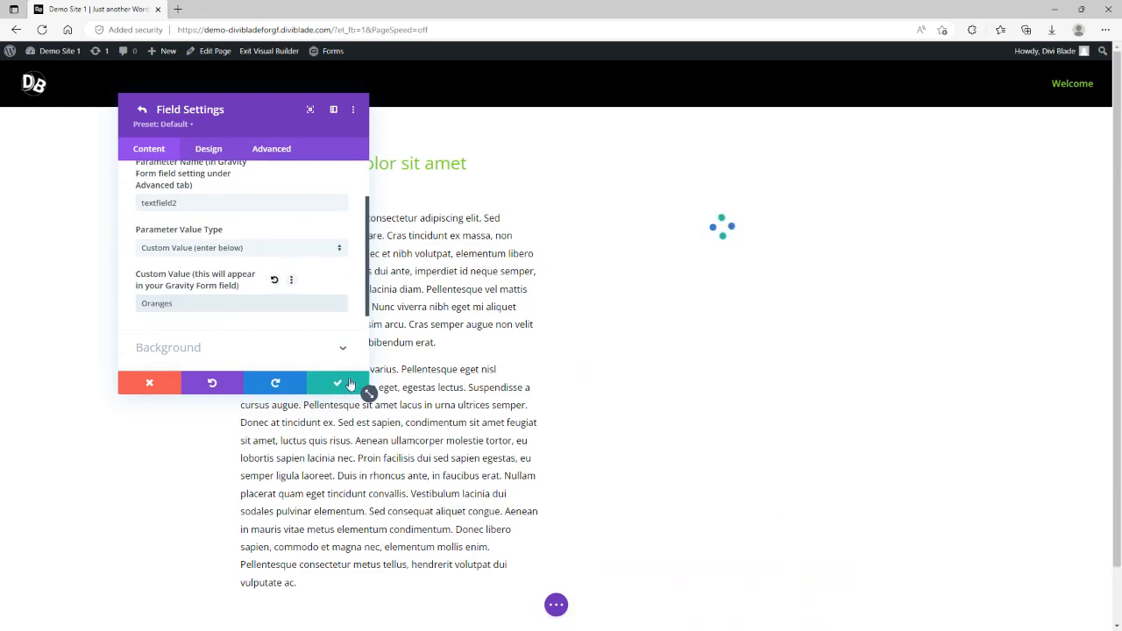
pyautogui.click(338, 383)
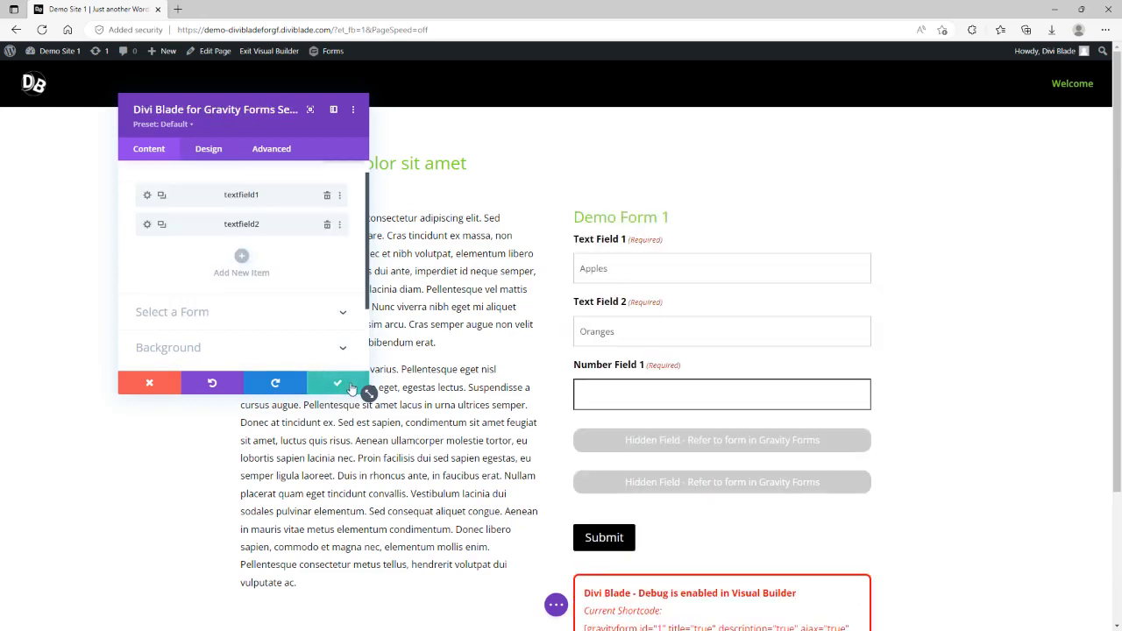
# Add a third dynamic field item with parameter name numberfield1 and custom value 55
pyautogui.click(232, 259)
pyautogui.click(196, 264)
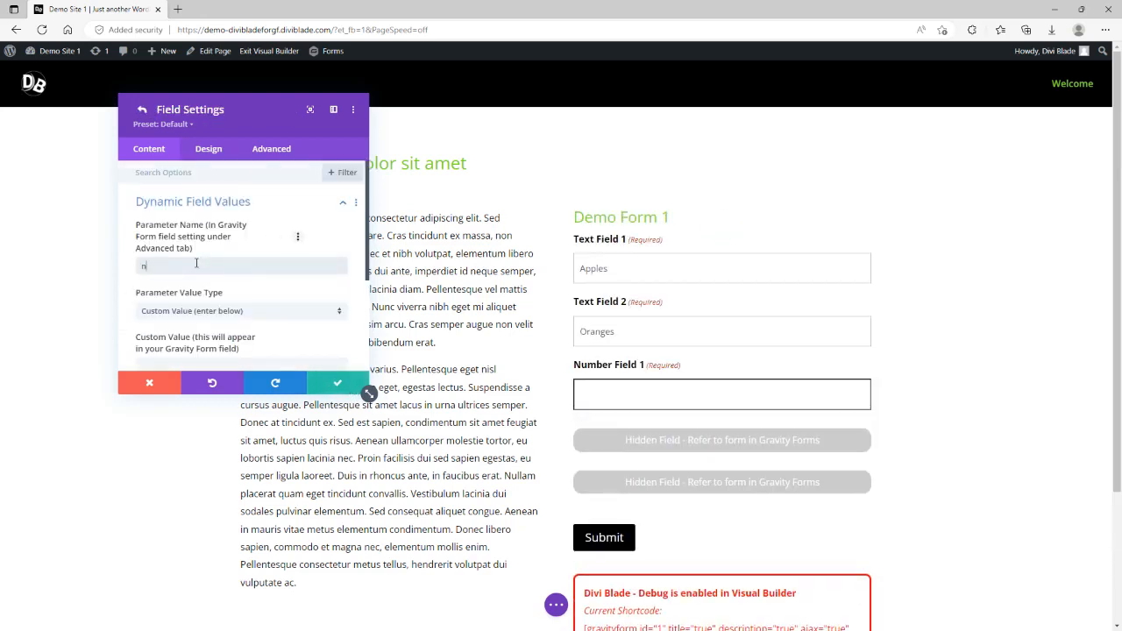
pyautogui.write('numberfield1')
pyautogui.scroll(-2, 195, 281)
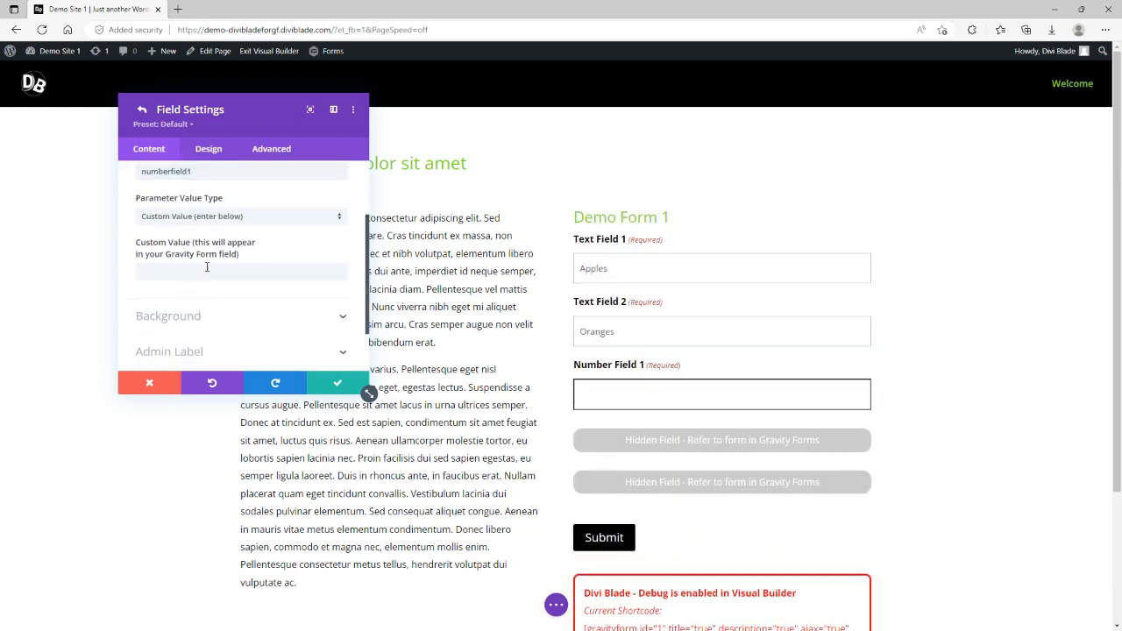
pyautogui.click(207, 266)
pyautogui.write('55')
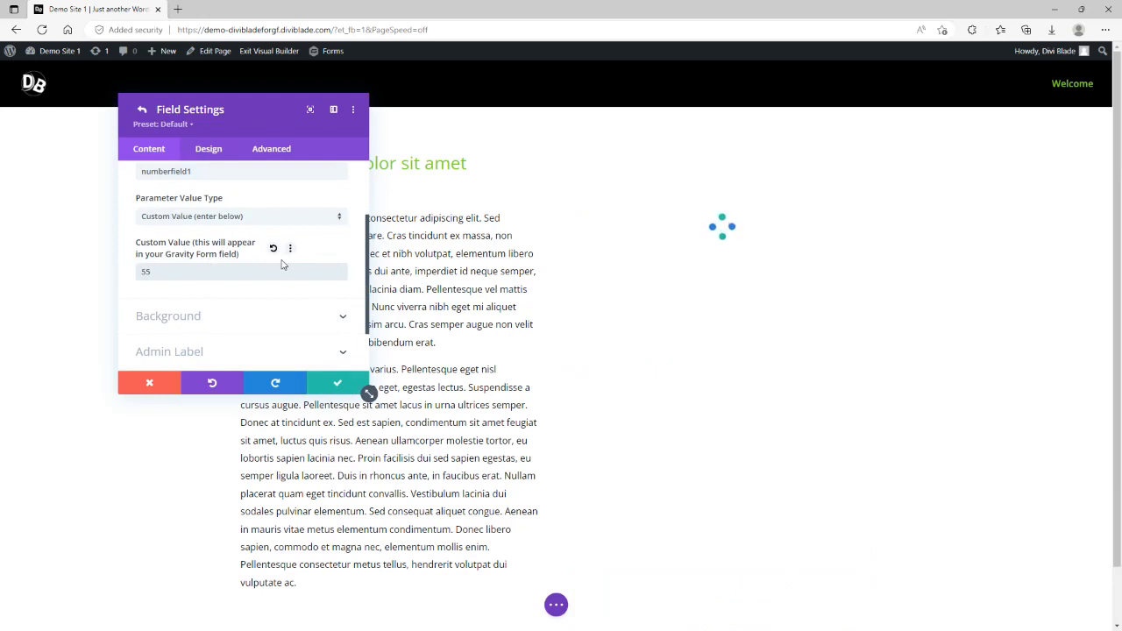
pyautogui.click(338, 384)
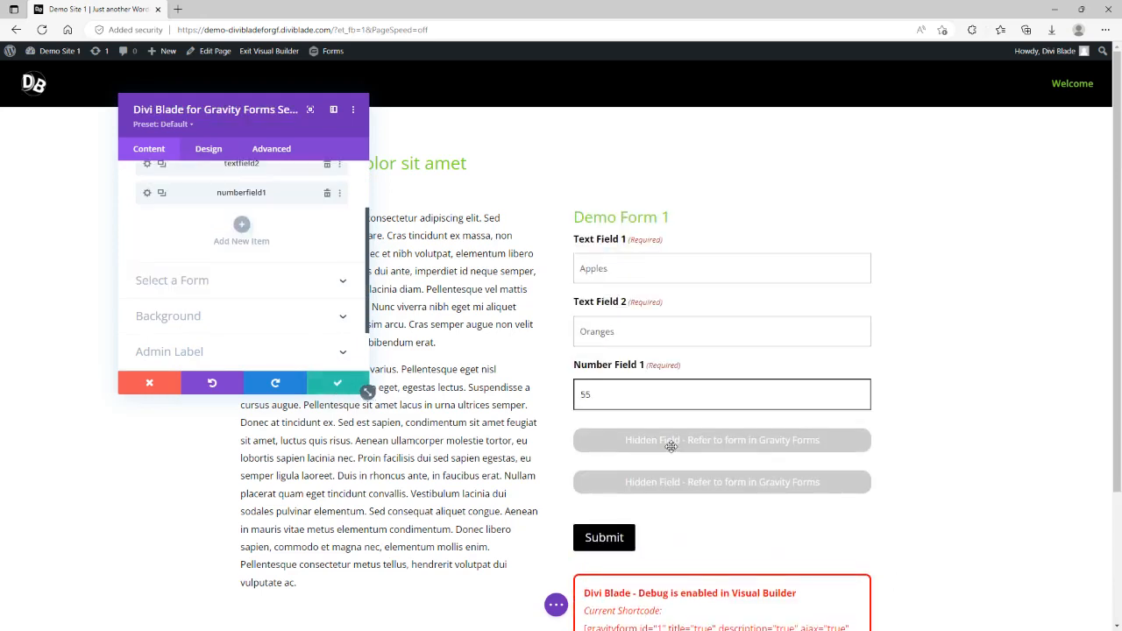
# Save the module settings and the page, and exit Visual Builder to the live form
pyautogui.click(338, 387)
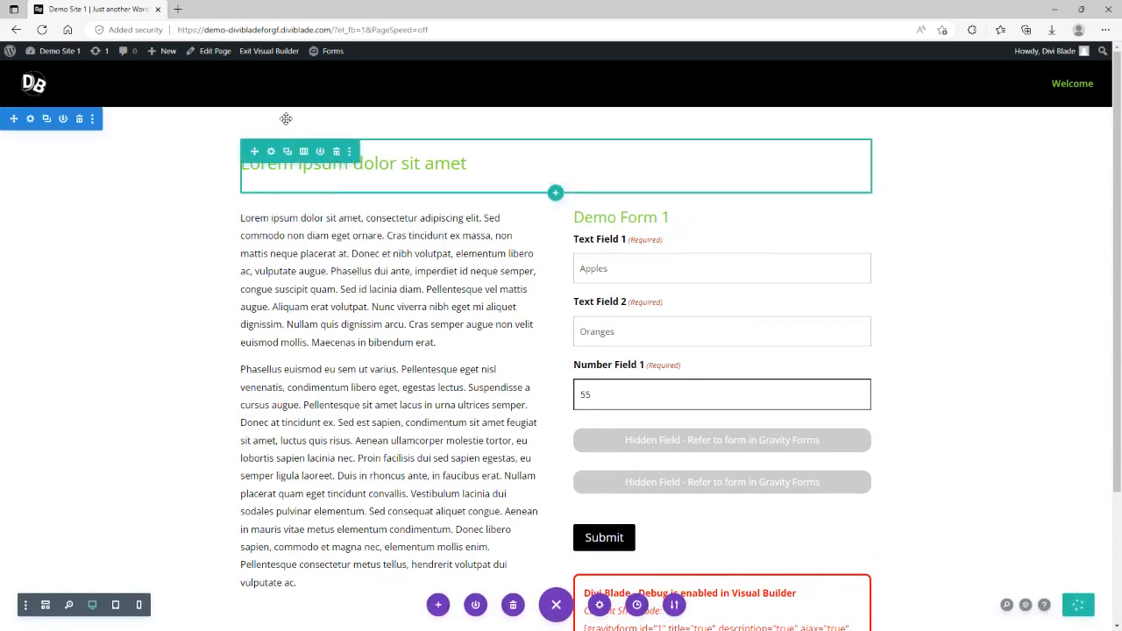
pyautogui.click(269, 52)
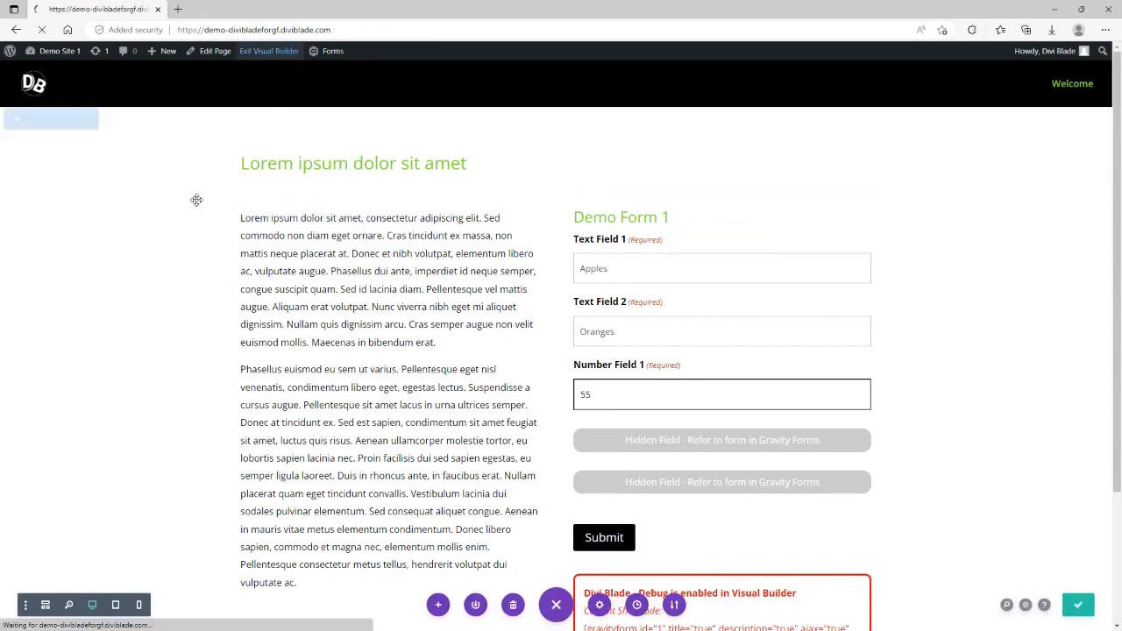